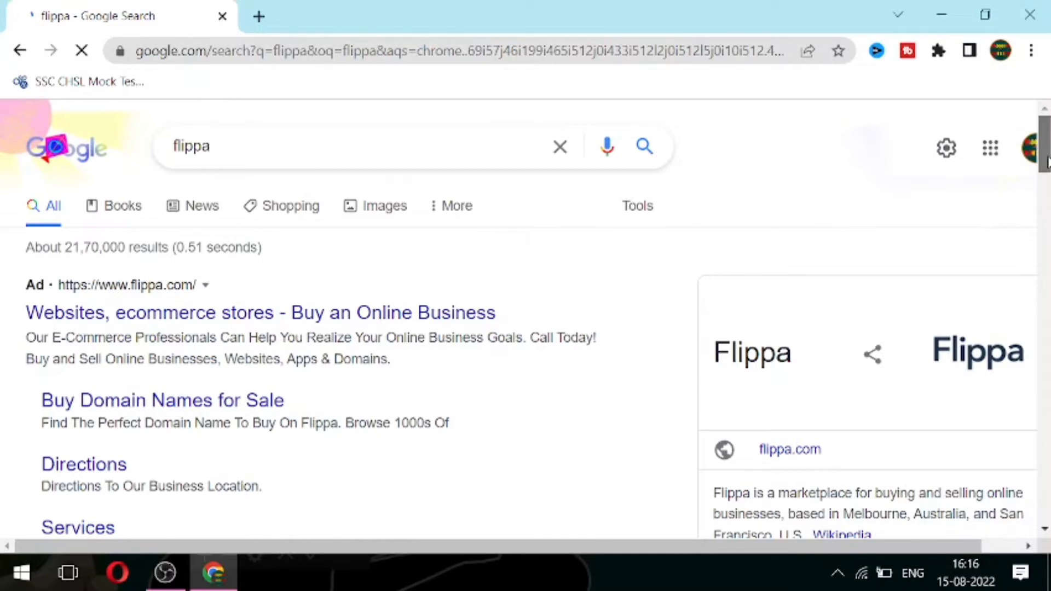
# Step: Scroll the Google results and open 'Flippa: Buy and Sell Online Businesses, Websites, Apps'
pyautogui.scroll(-5, 525, 318)
pyautogui.scroll(-2, 525, 318)
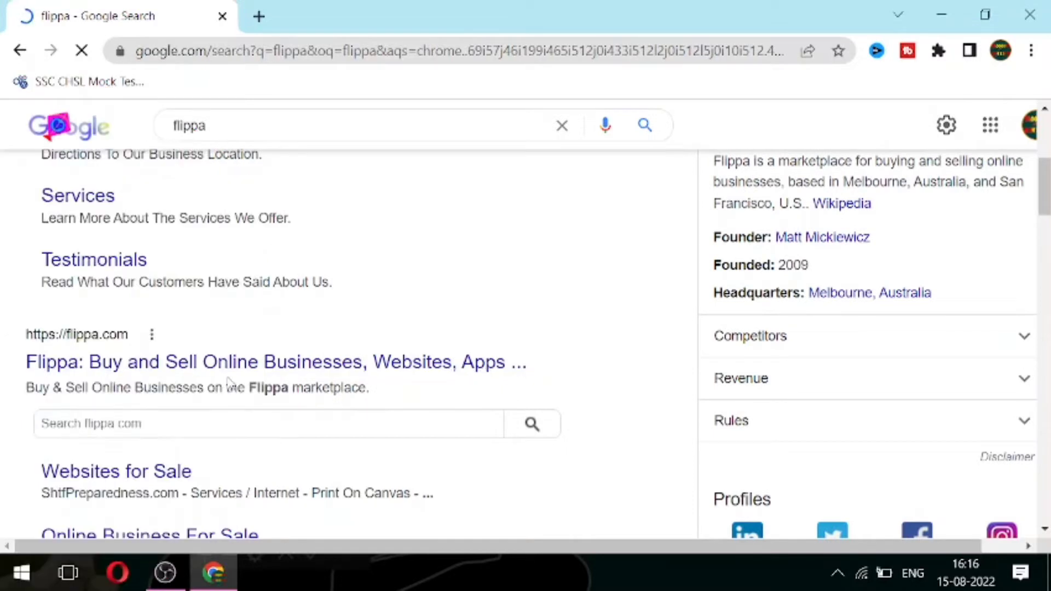
pyautogui.click(261, 367)
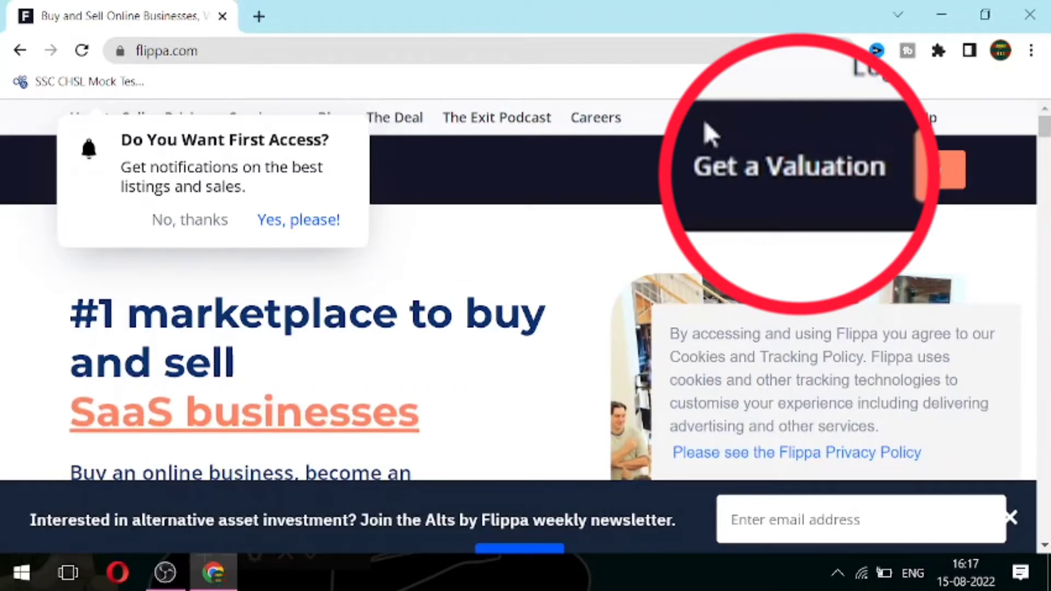
# Step: Go to Get a Valuation, clearing the first-access, cookie and notification prompts to reach the chat
pyautogui.click(747, 183)
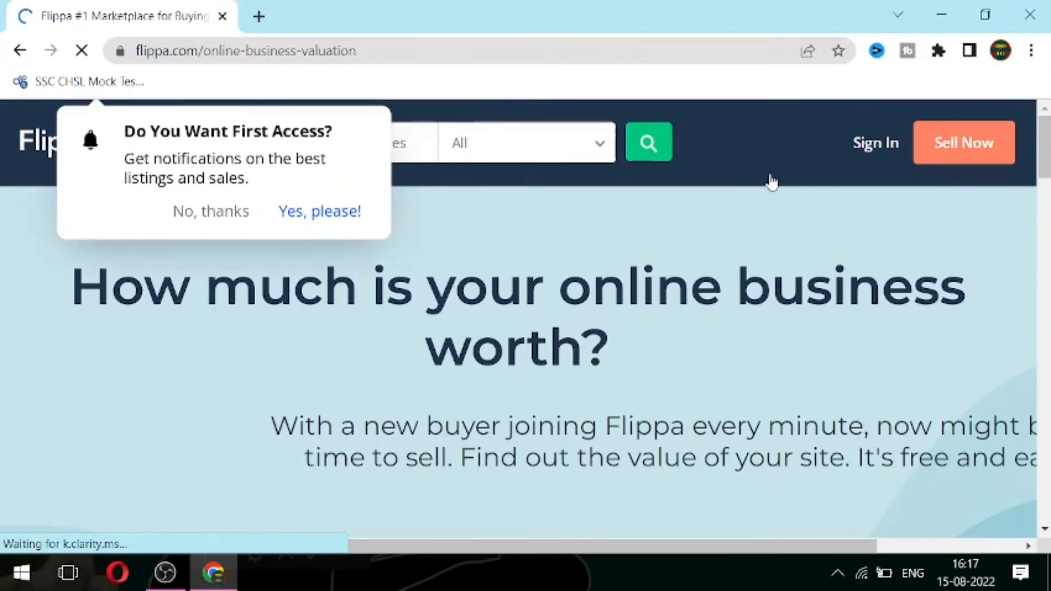
pyautogui.click(307, 222)
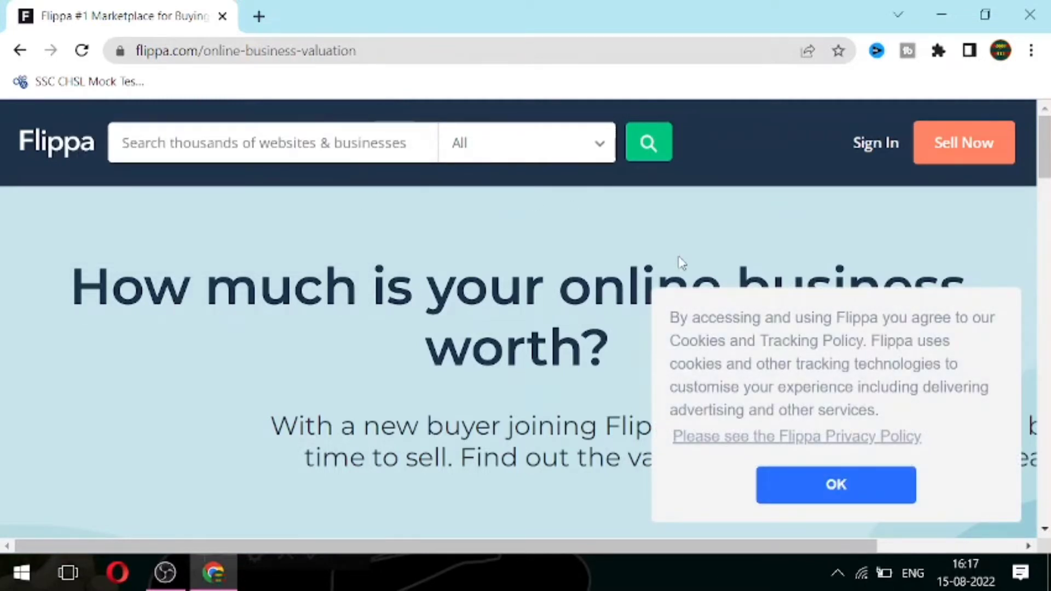
pyautogui.click(825, 485)
pyautogui.scroll(-8, 941, 297)
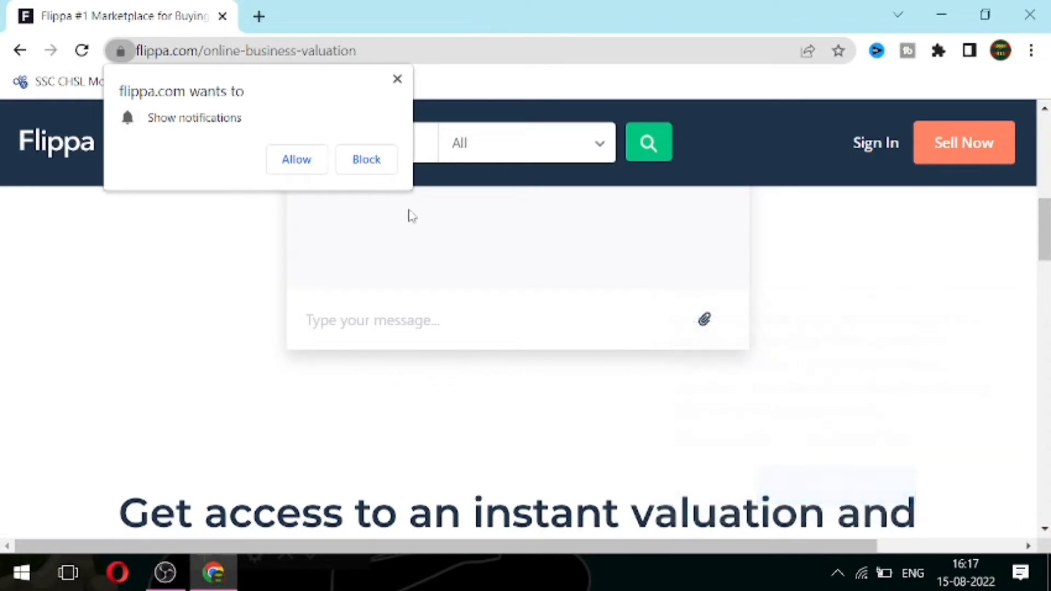
pyautogui.click(296, 160)
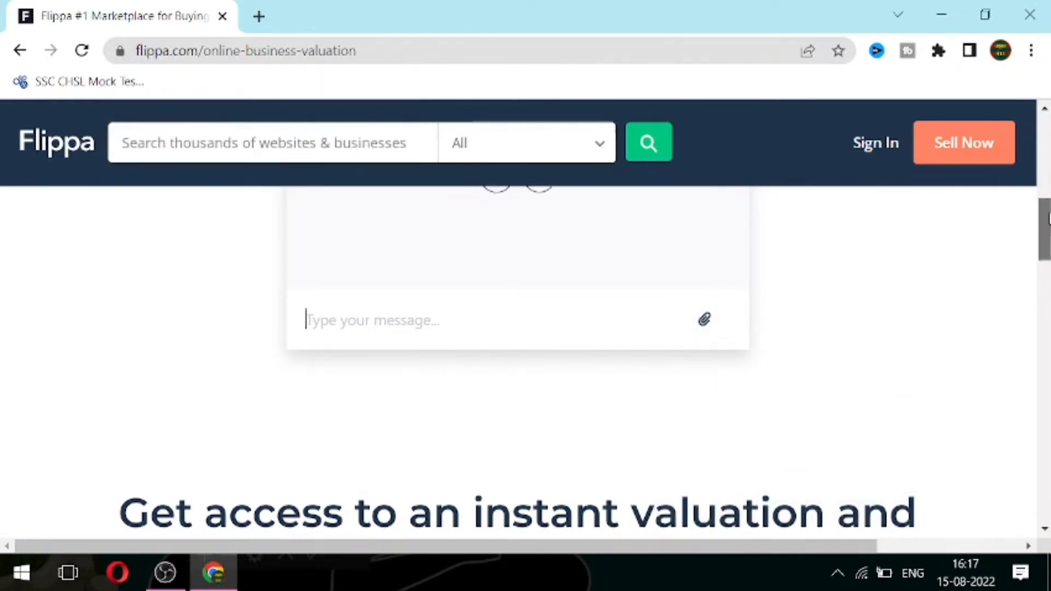
pyautogui.moveTo(1045, 216); pyautogui.dragTo(1047, 188)
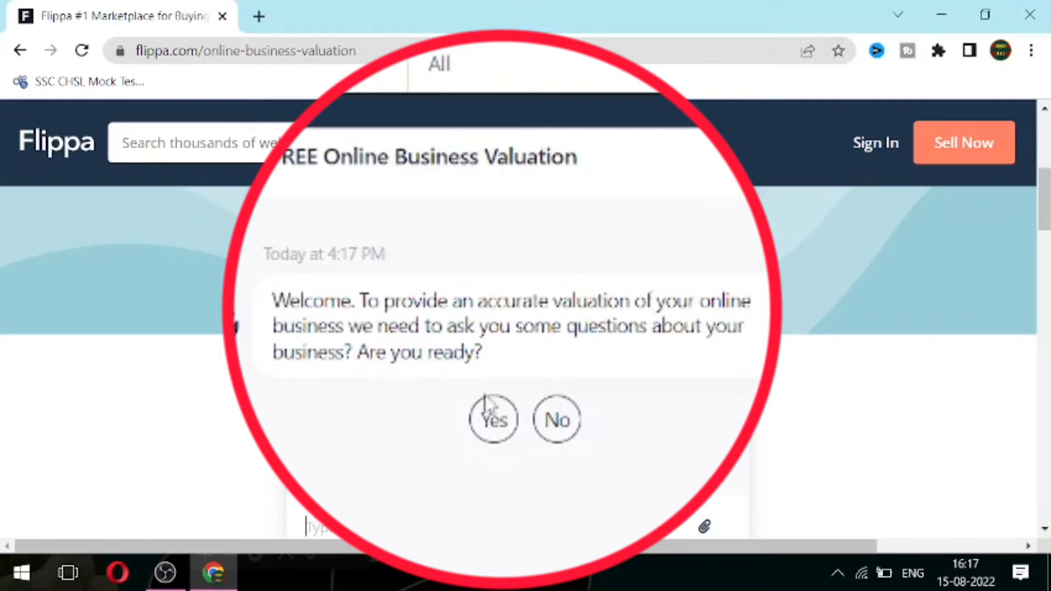
# Step: Answer Yes to being ready, then send the owner's full name after fixing a typo
pyautogui.click(494, 423)
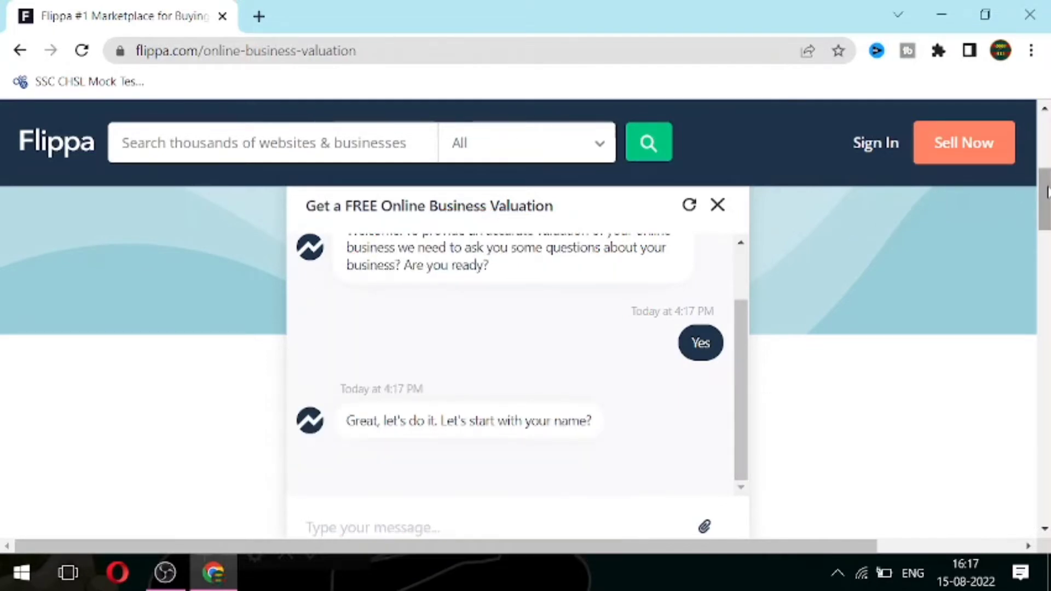
pyautogui.moveTo(1047, 191); pyautogui.dragTo(1046, 205)
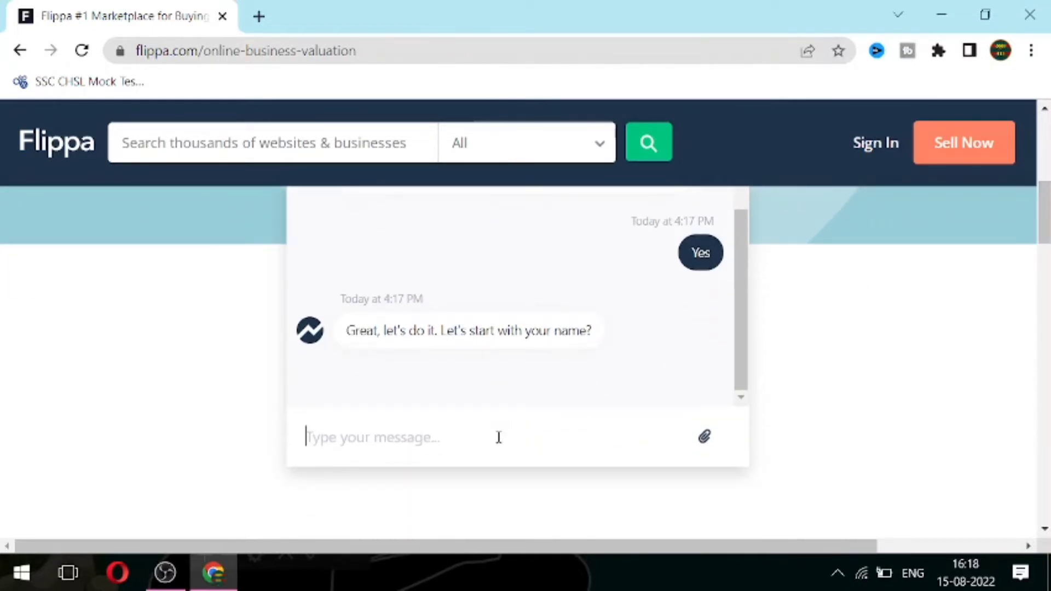
pyautogui.click(498, 438)
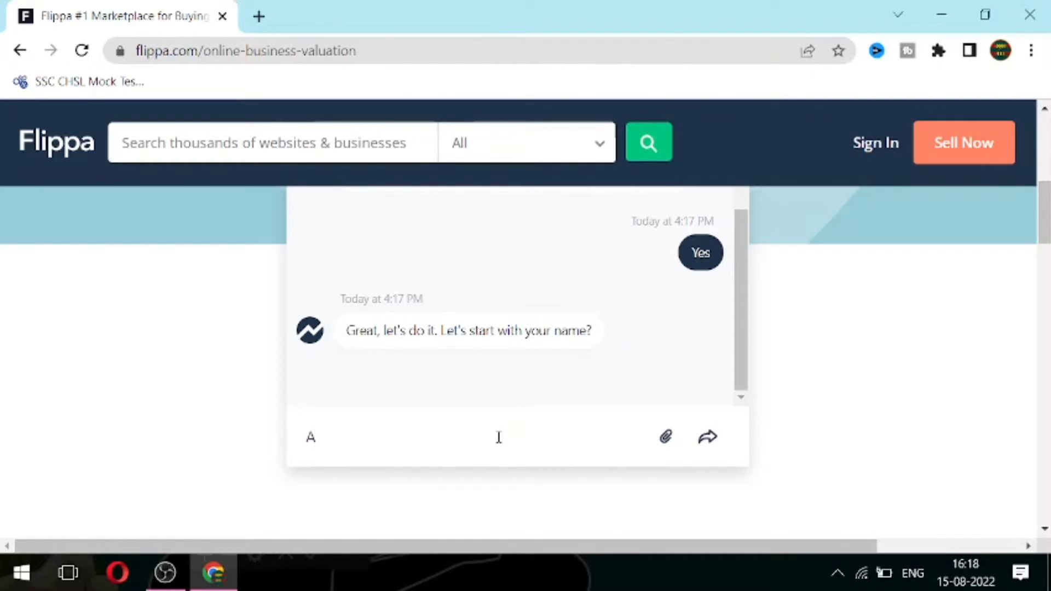
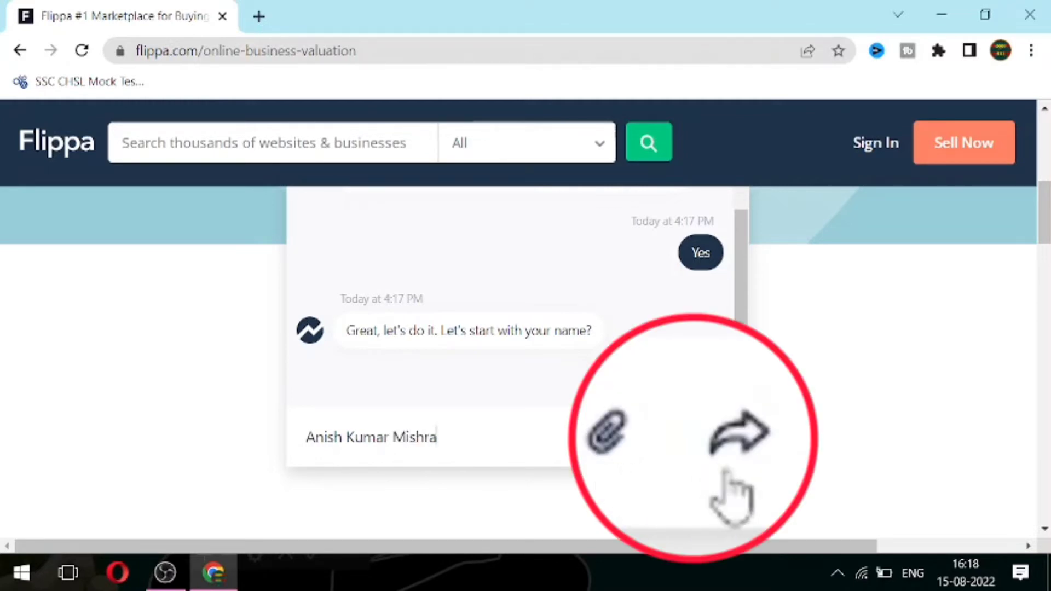
pyautogui.click(705, 446)
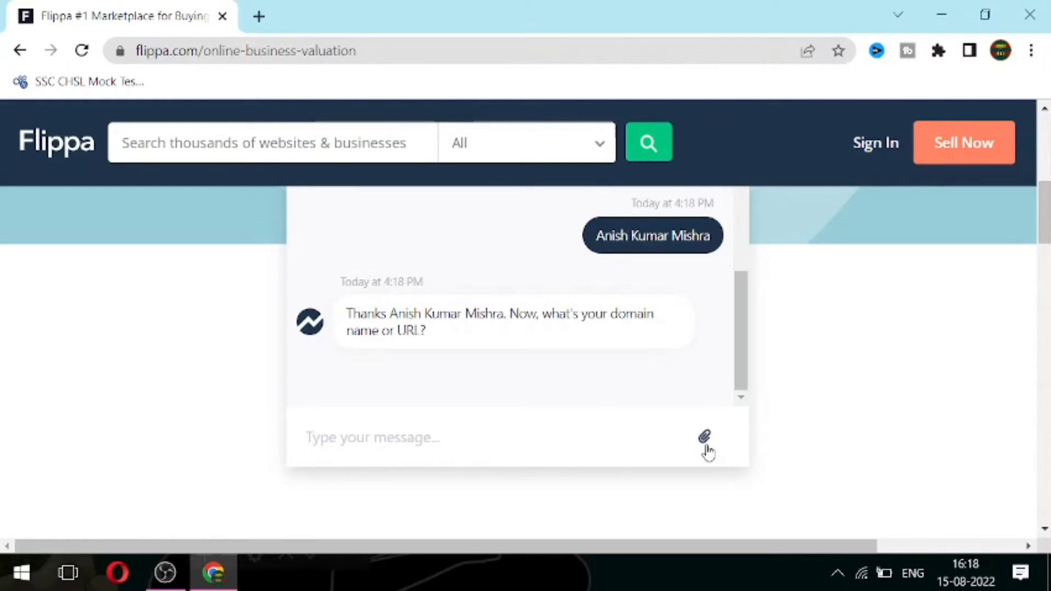
pyautogui.click(374, 448)
pyautogui.write('www')
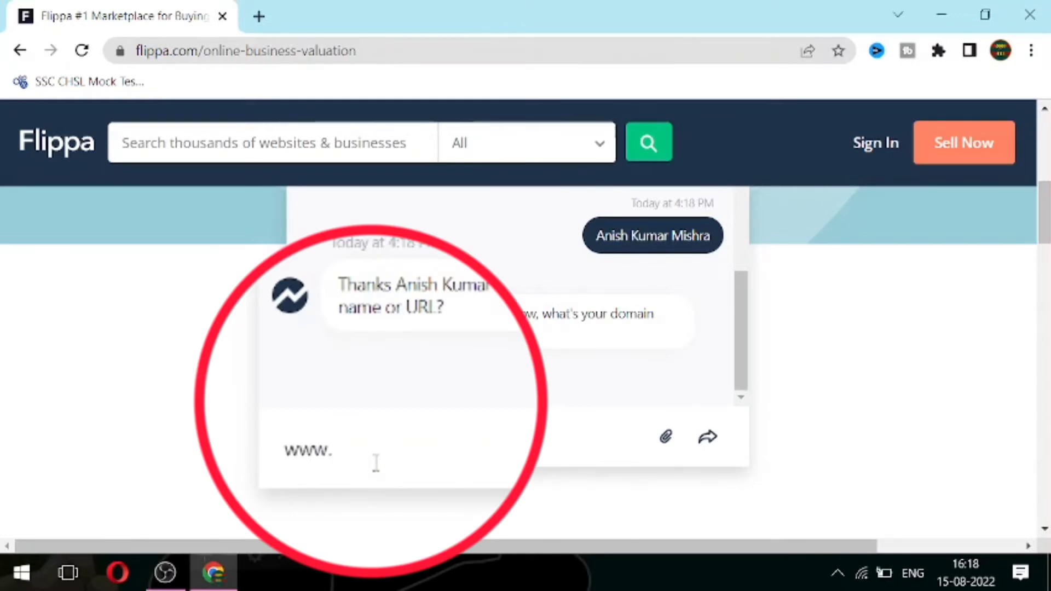
pyautogui.write('.newbi')
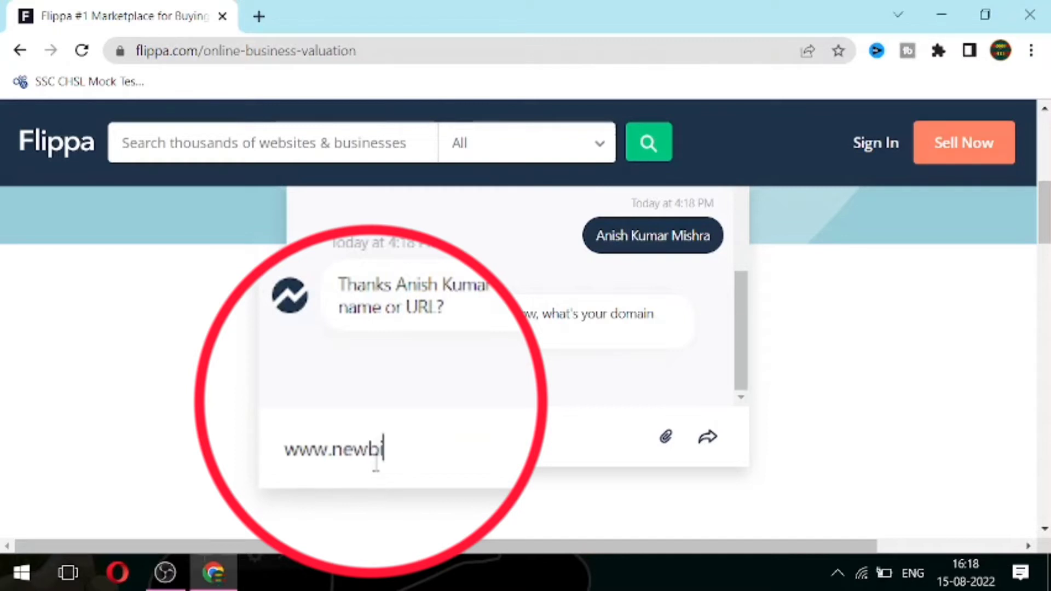
pyautogui.write('hartimes')
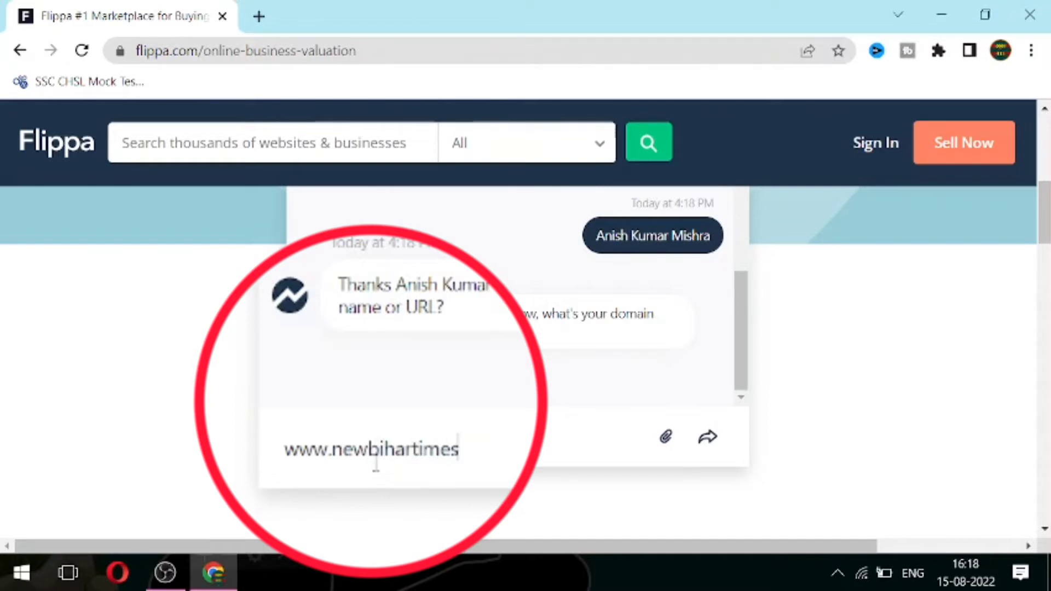
pyautogui.write('.in')
pyautogui.click(706, 438)
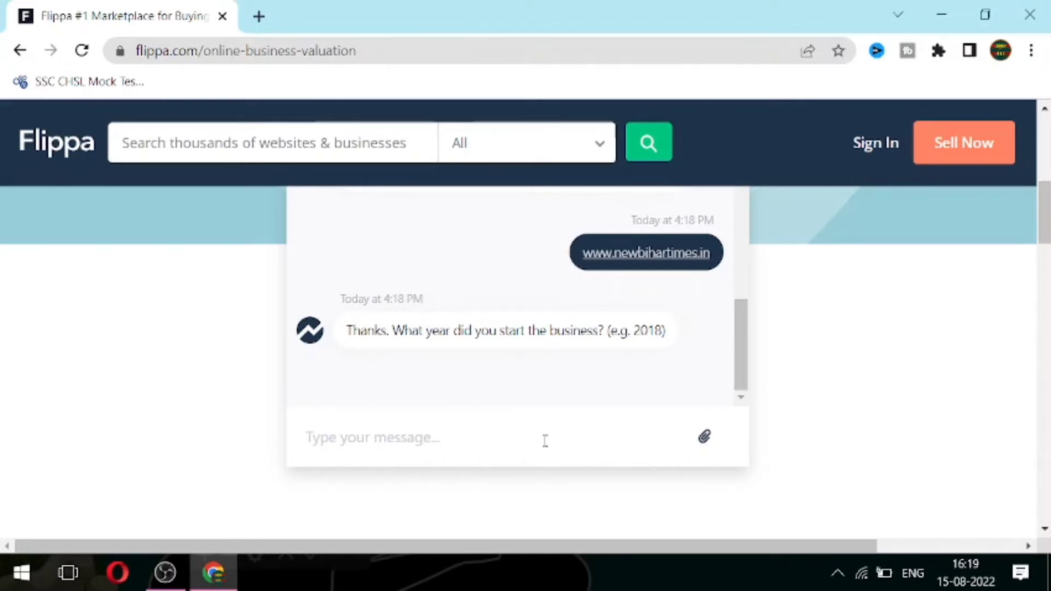
# Step: In a new Chrome tab, search Google for 'website age checker' from the omnibox suggestion
pyautogui.click(258, 18)
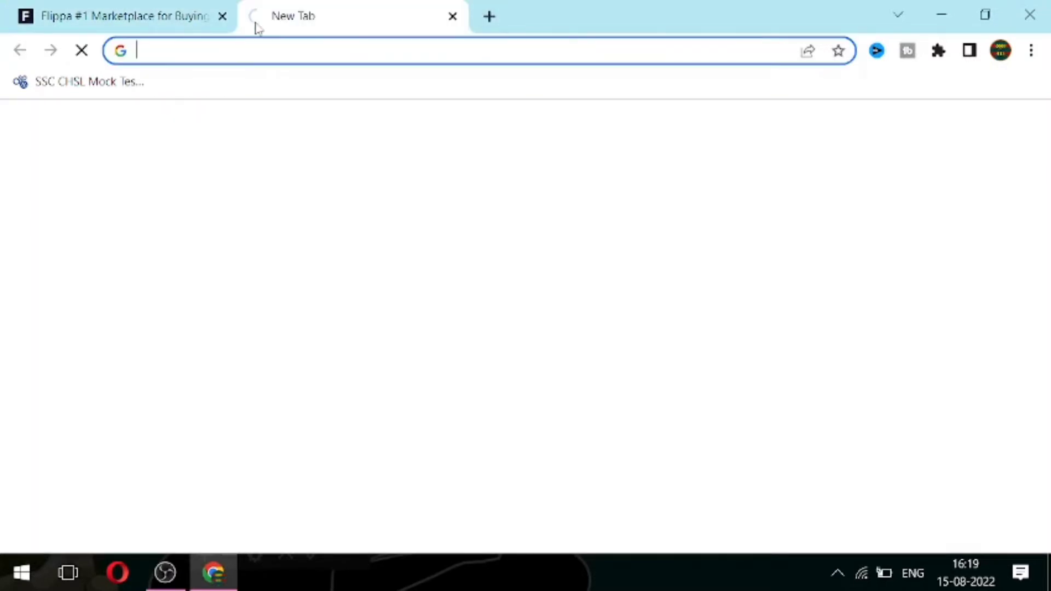
pyautogui.click(261, 46)
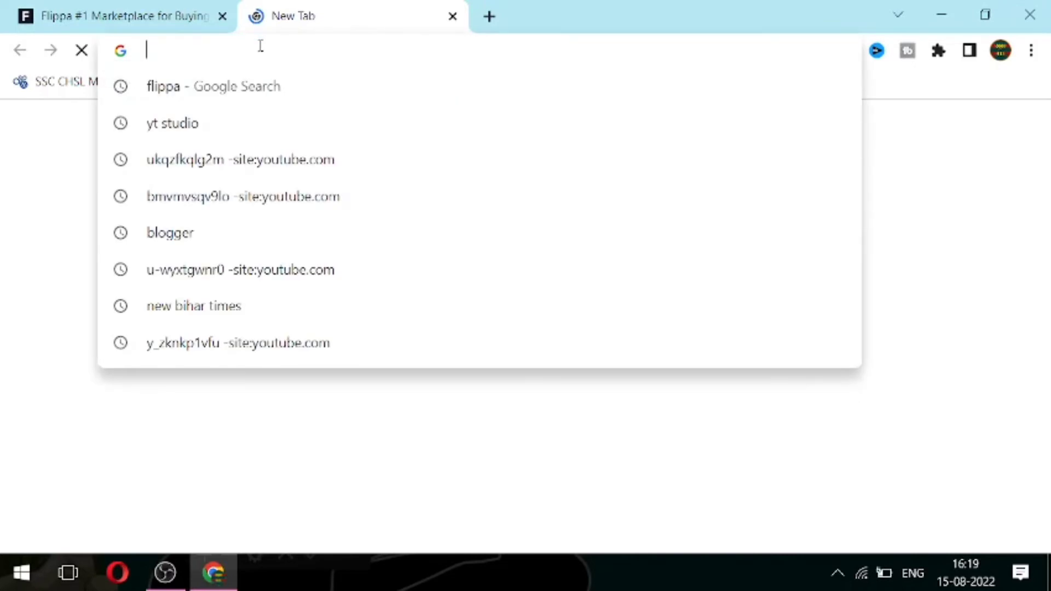
pyautogui.write('websit')
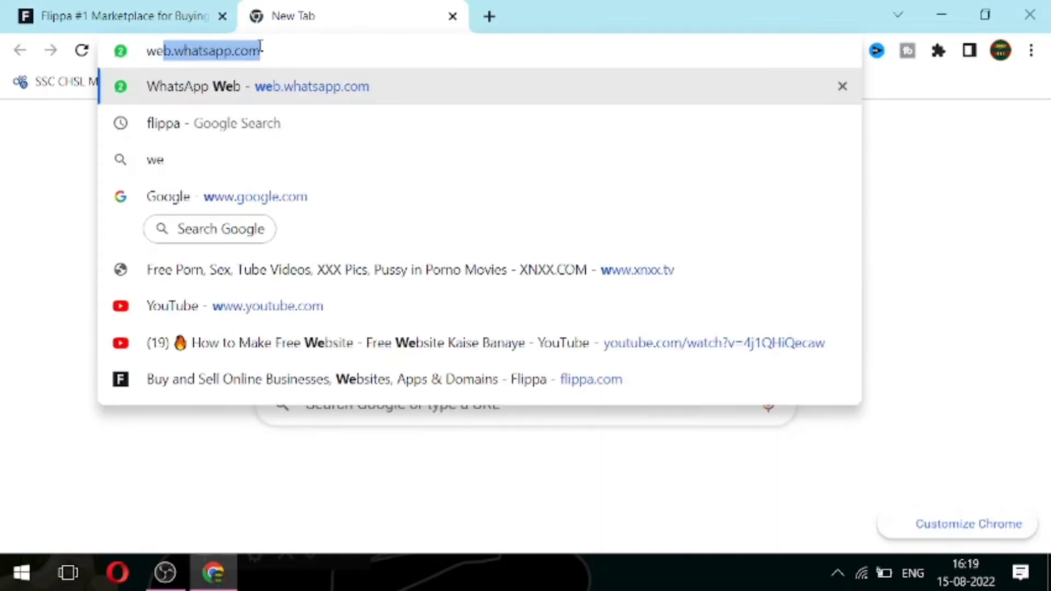
pyautogui.write('e age checker')
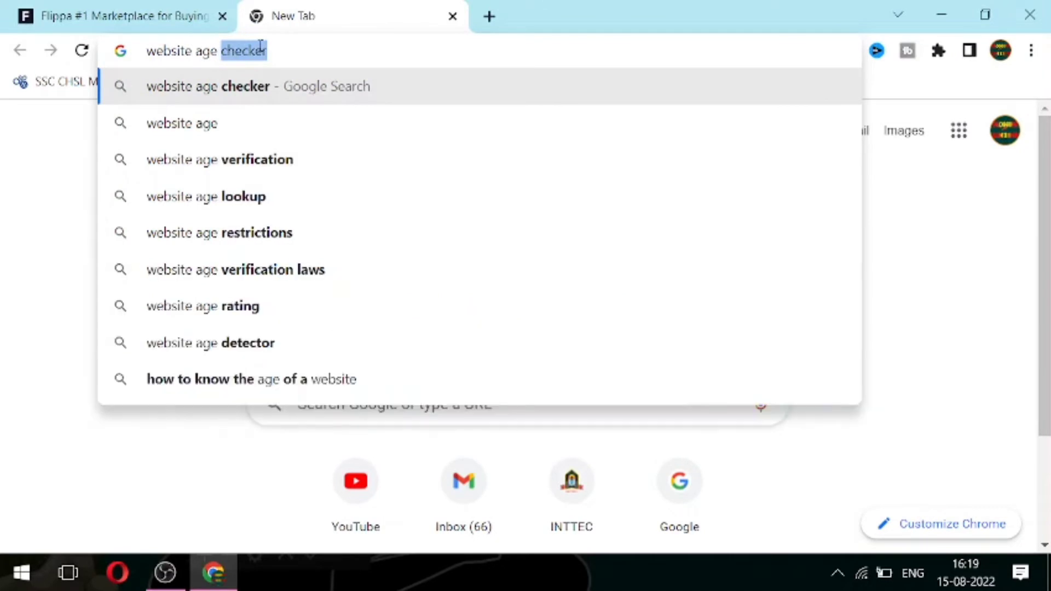
pyautogui.click(259, 92)
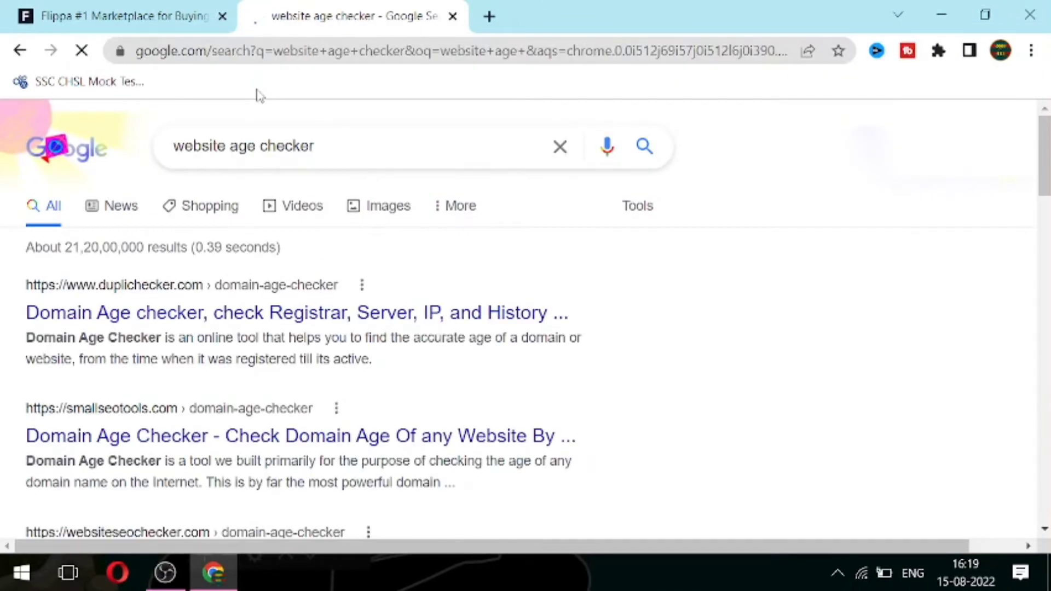
# Step: Open the SmallSEOTools Domain Age Checker result and scroll to its URL input box
pyautogui.click(171, 447)
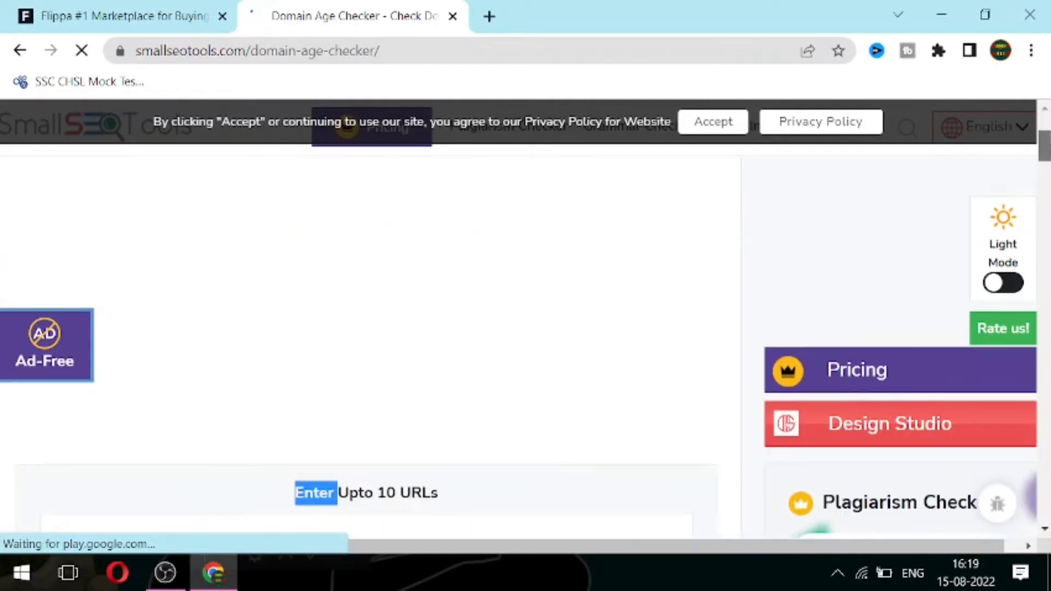
pyautogui.scroll(-2, 1046, 132)
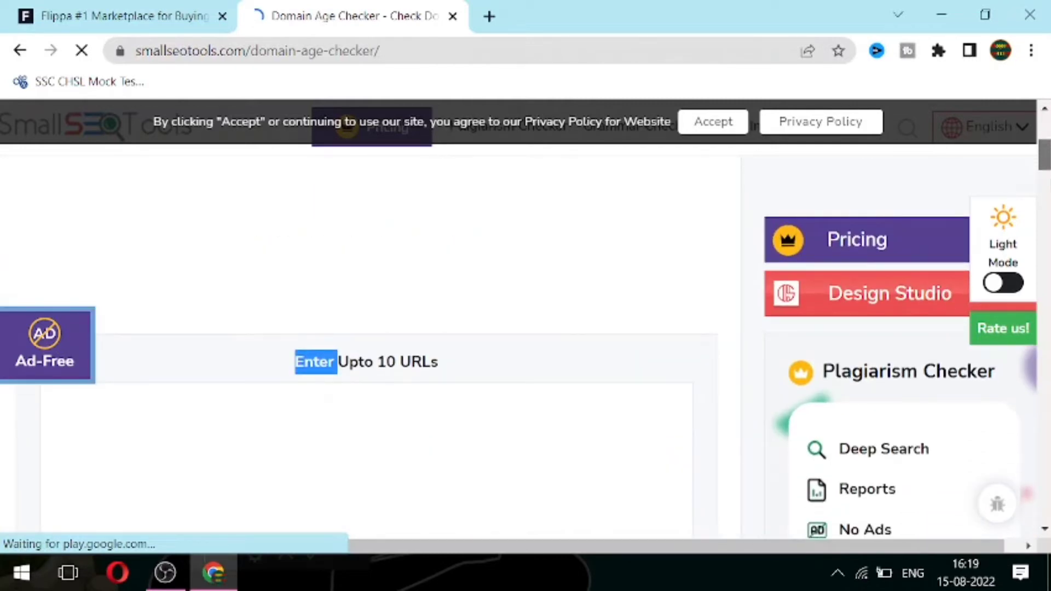
pyautogui.scroll(-5, 526, 328)
pyautogui.scroll(6, 1047, 165)
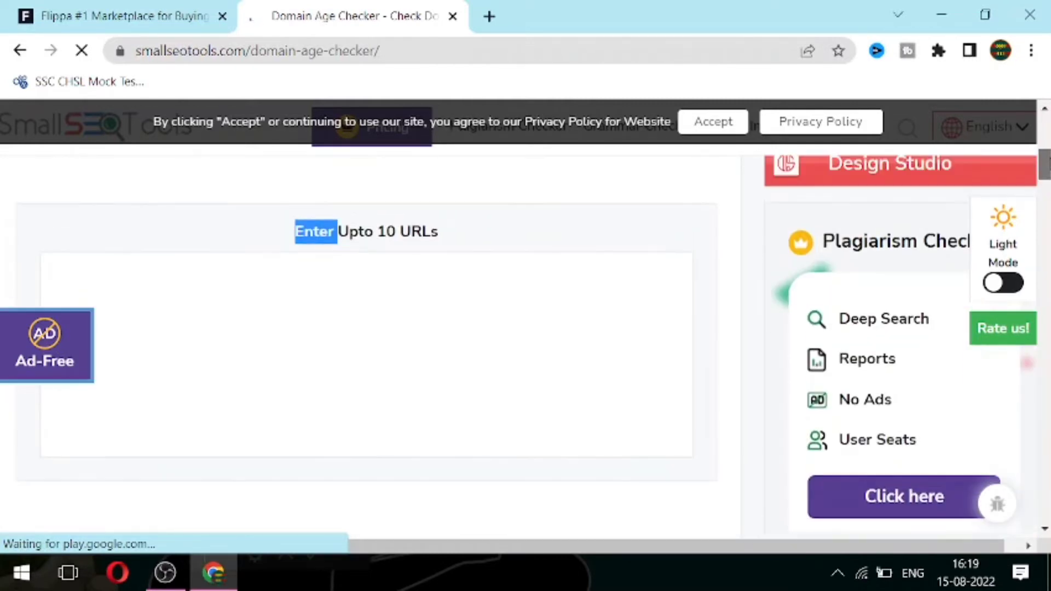
pyautogui.scroll(-2, 1044, 165)
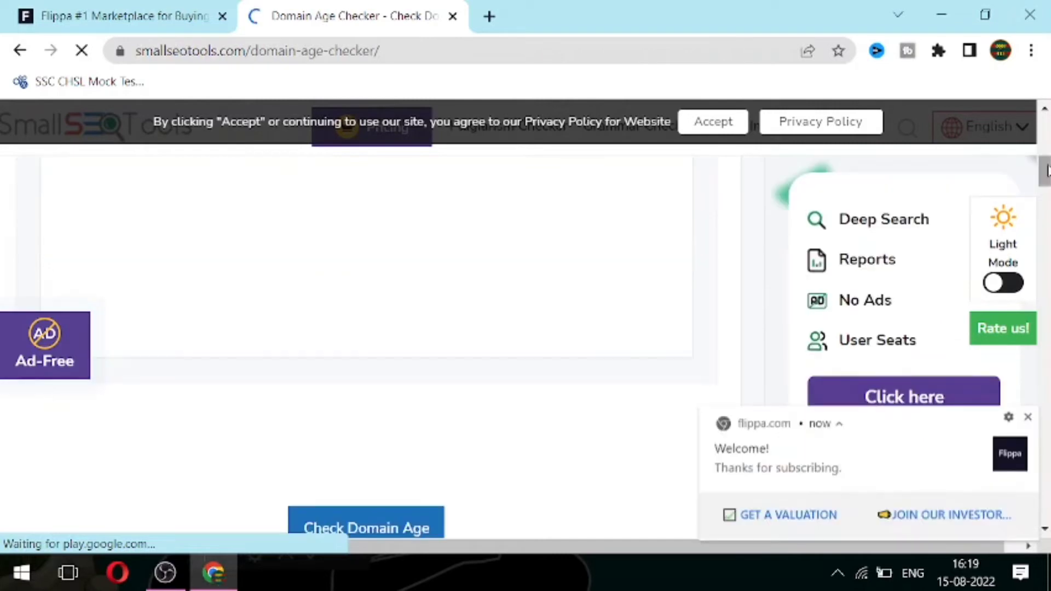
pyautogui.click(463, 193)
pyautogui.write('https://www.newbihartimes.')
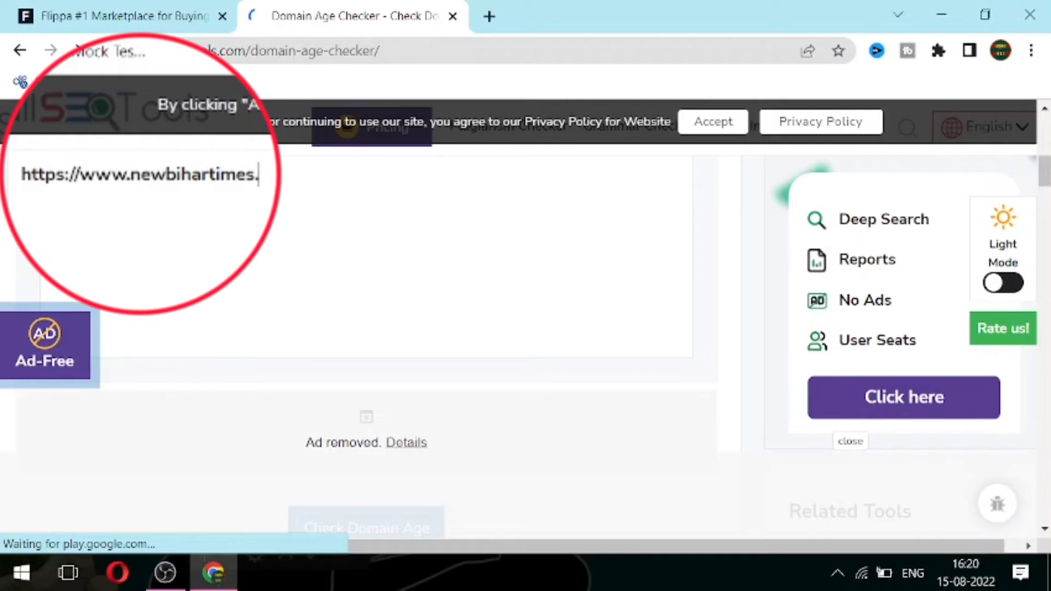
pyautogui.write('in')
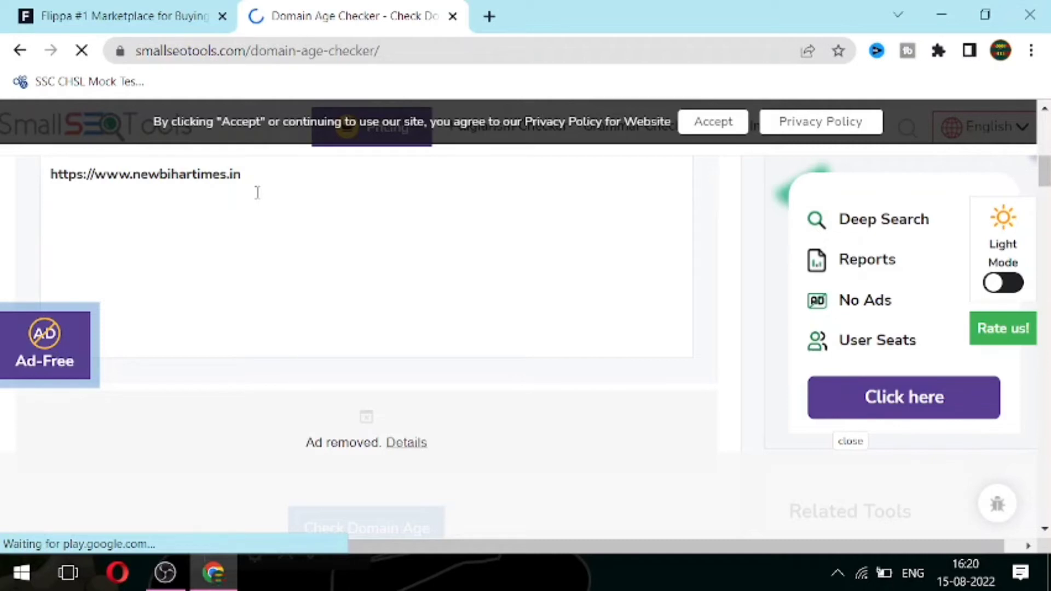
pyautogui.moveTo(1044, 174); pyautogui.dragTo(1044, 186)
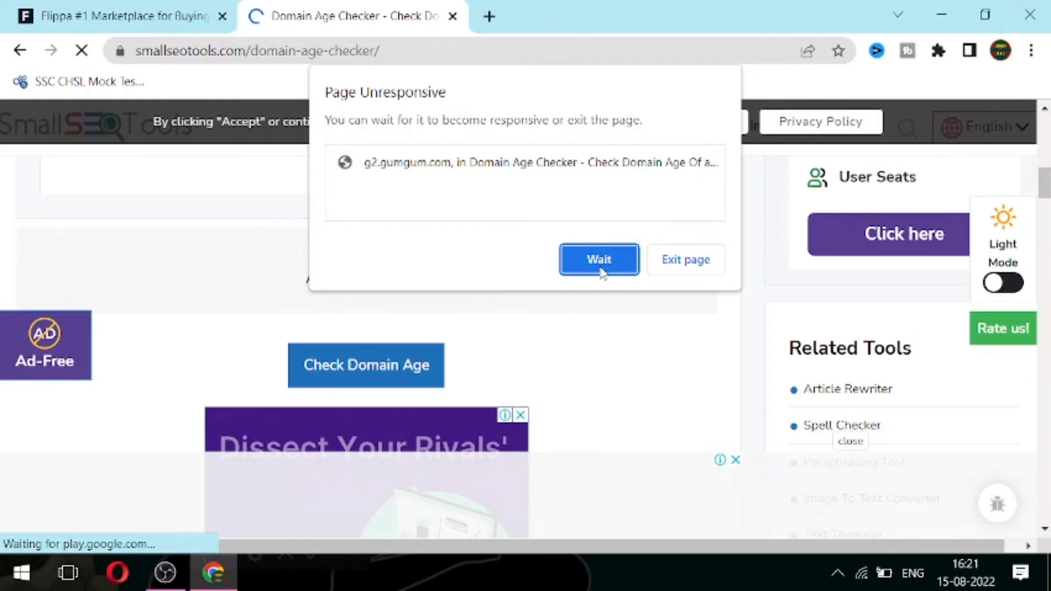
pyautogui.click(599, 260)
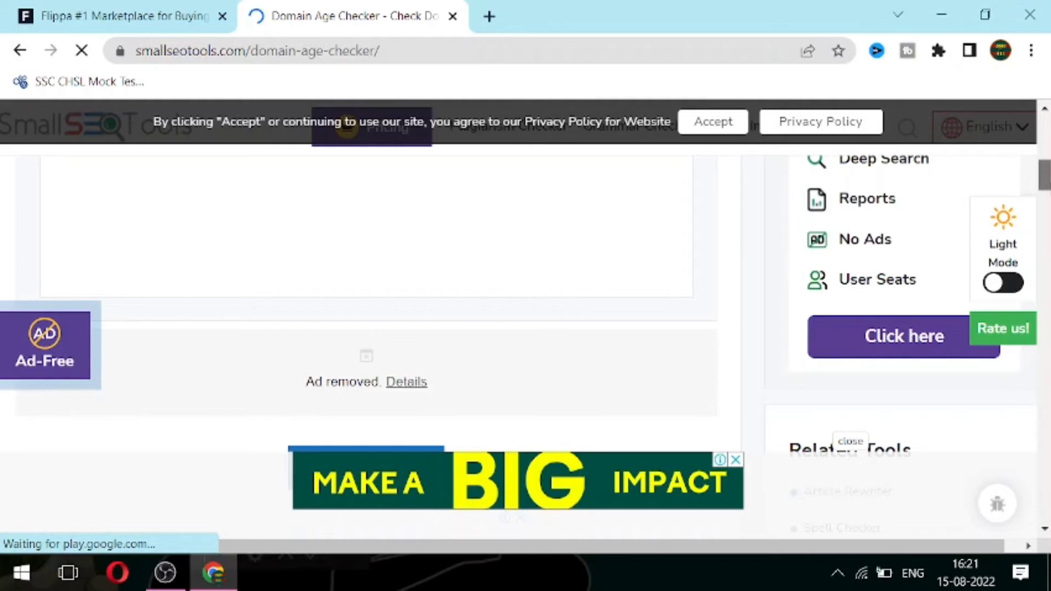
pyautogui.hotkey('ctrl', 'shift', 'Tab')
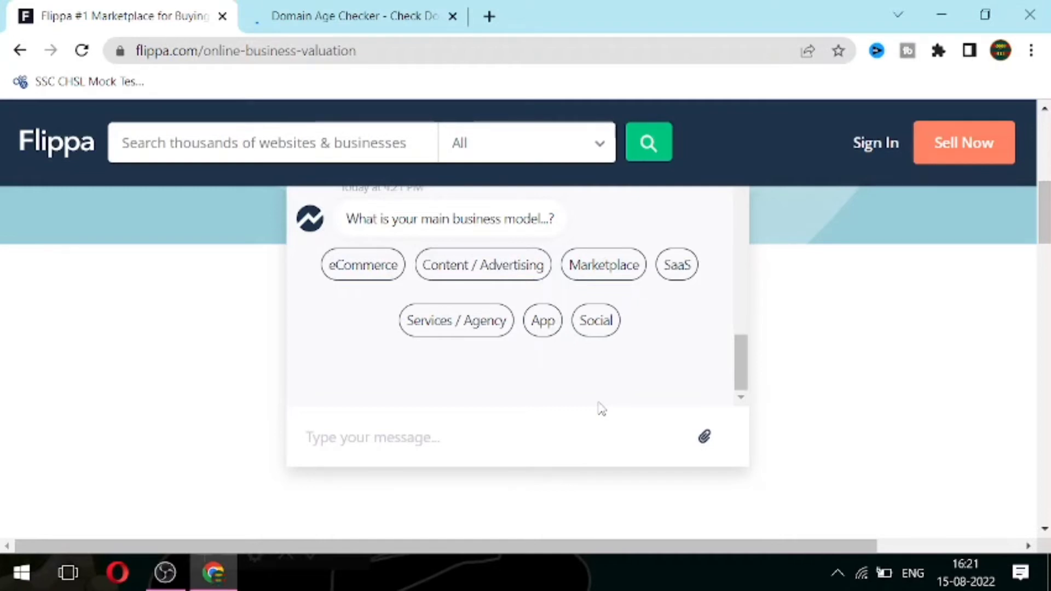
# Step: Choose Content / Advertising, a content-site type, Adsense monetization, and the Entertainment industry
pyautogui.click(526, 266)
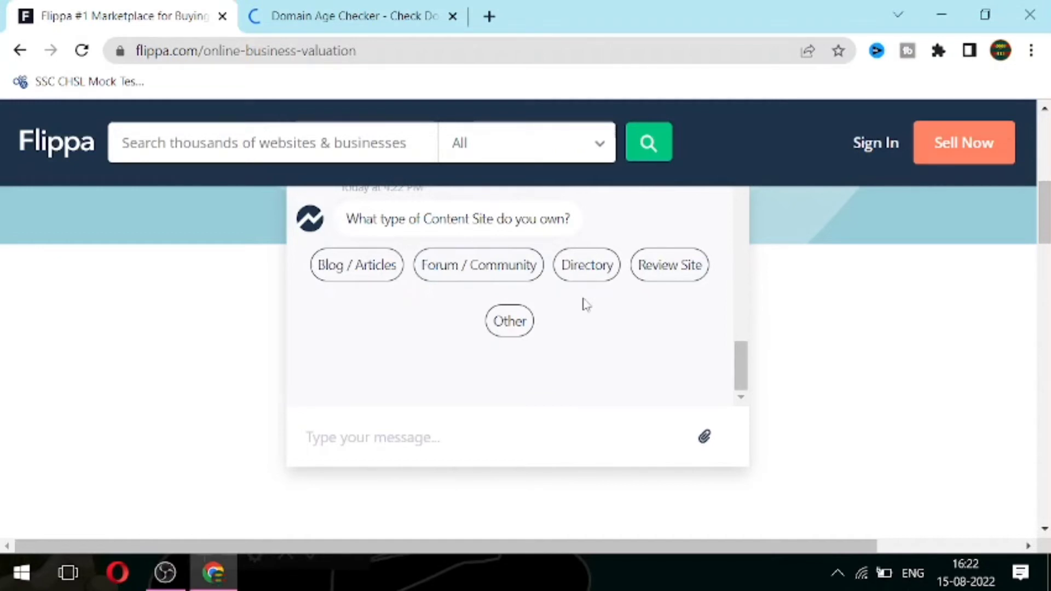
pyautogui.click(372, 267)
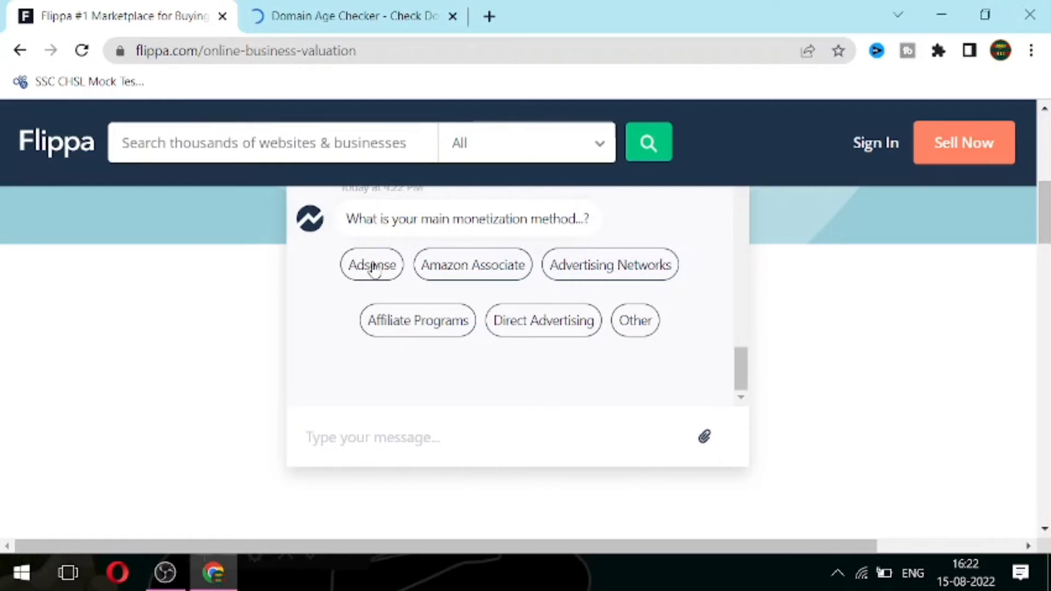
pyautogui.click(373, 267)
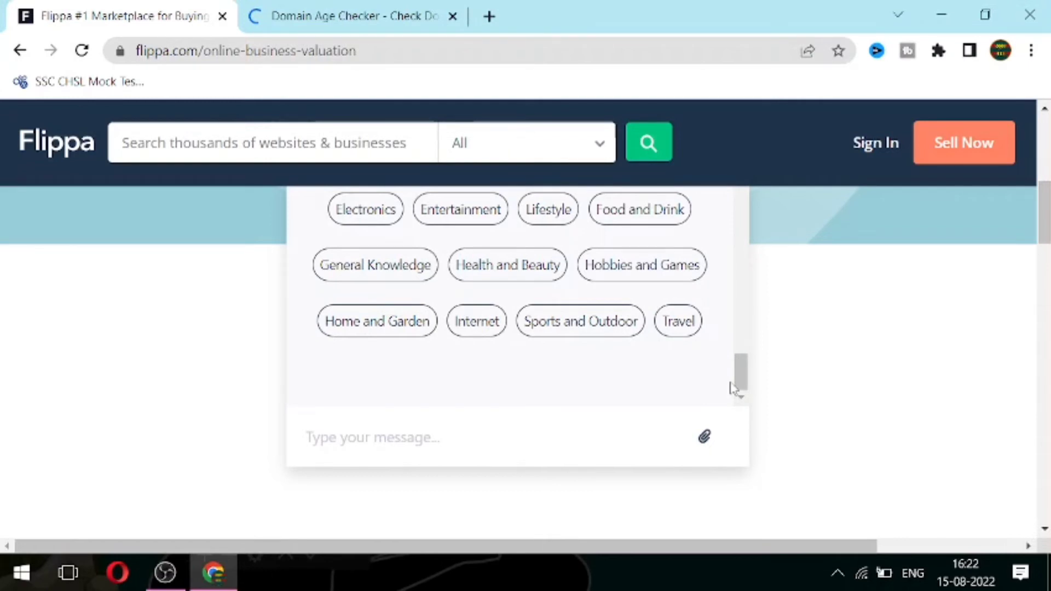
pyautogui.moveTo(734, 389); pyautogui.dragTo(741, 385)
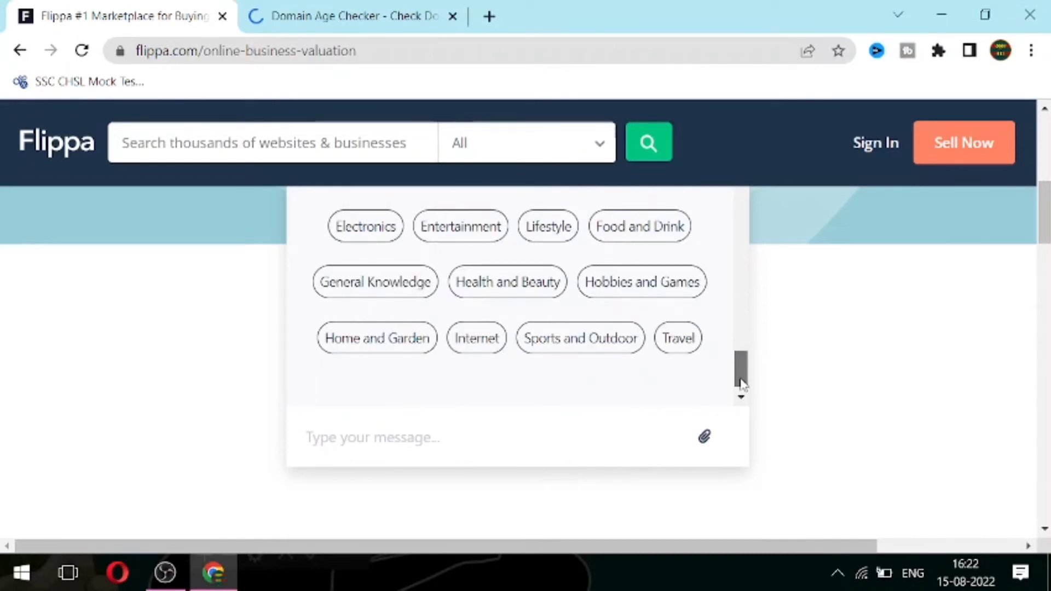
pyautogui.moveTo(742, 384); pyautogui.dragTo(742, 378)
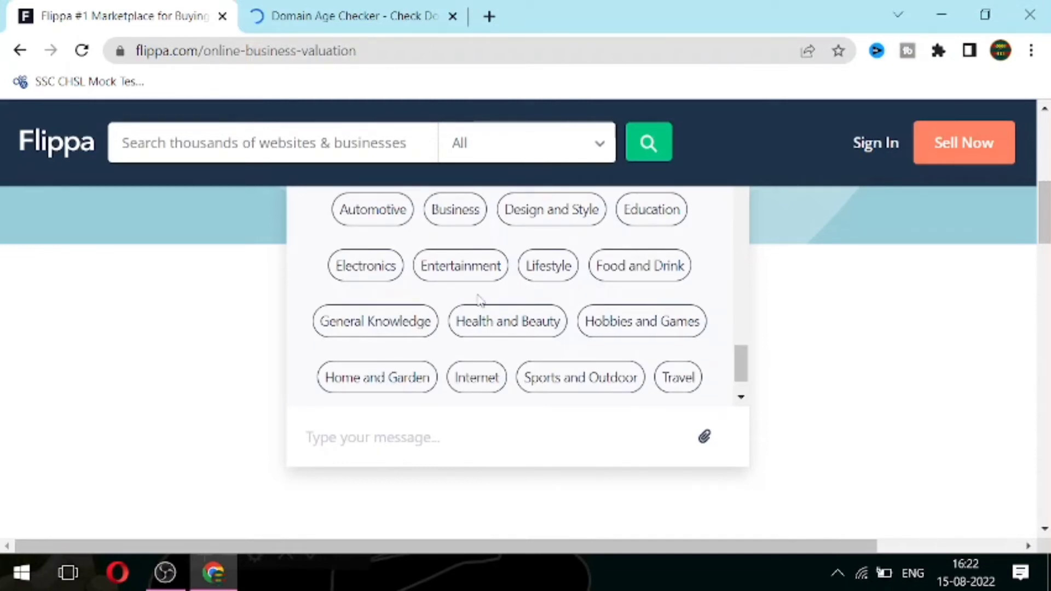
pyautogui.click(471, 278)
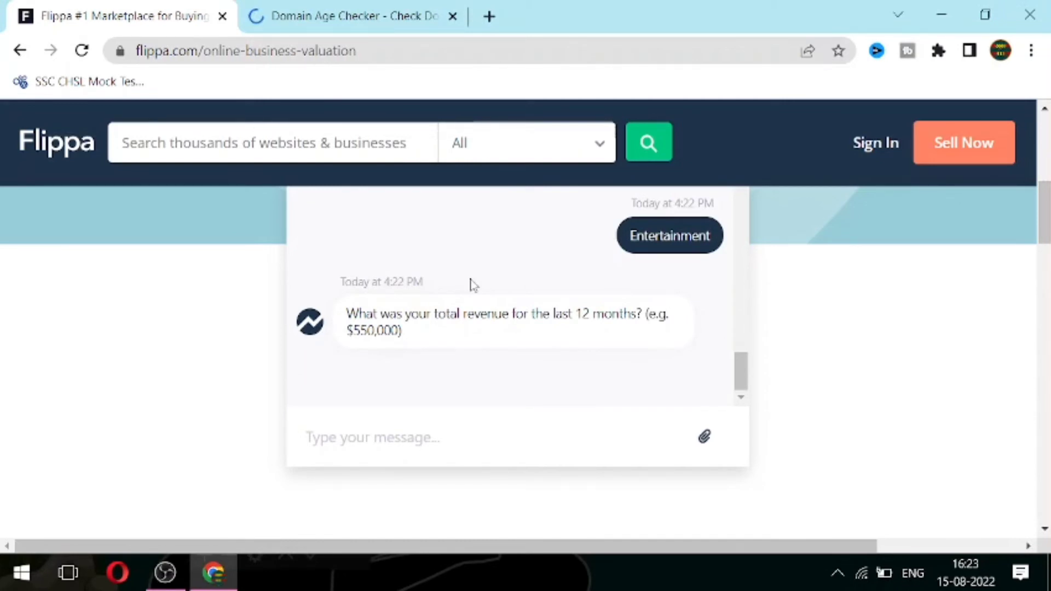
# Step: Reply $600 as the total revenue over the last 12 months
pyautogui.click(425, 445)
pyautogui.write('6')
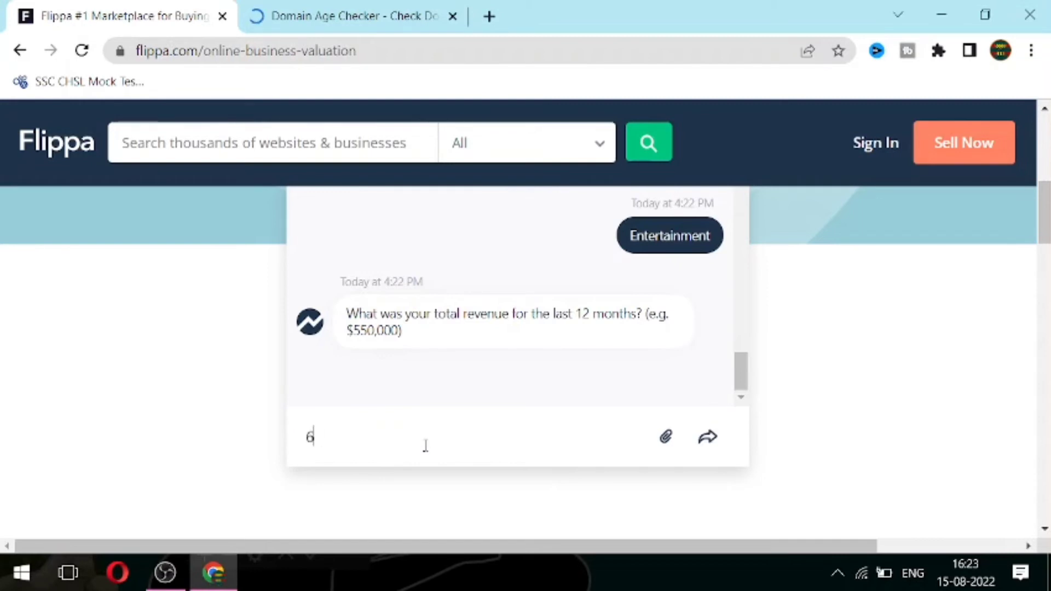
pyautogui.write('00')
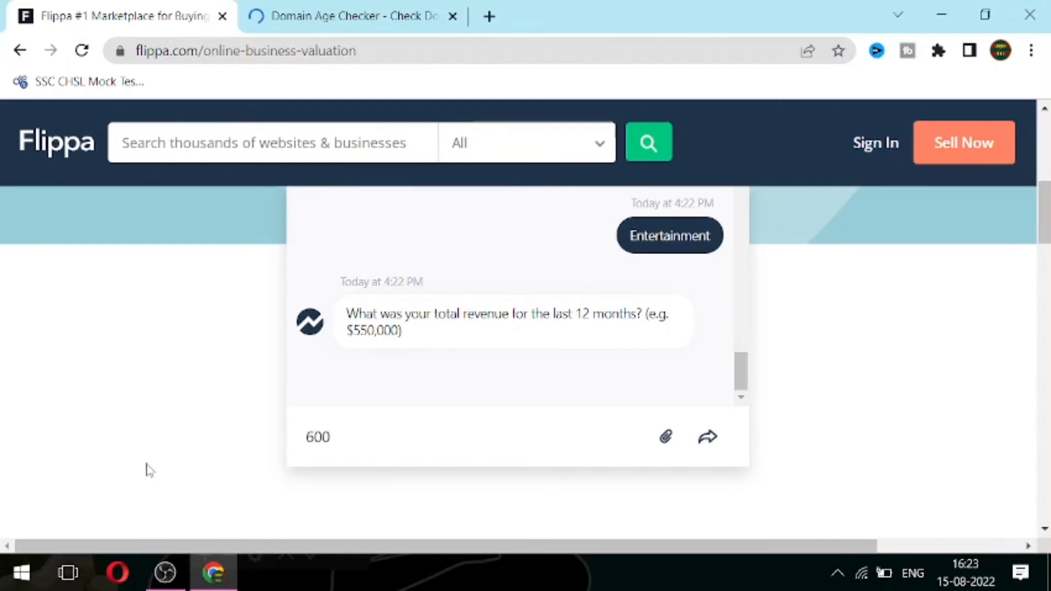
pyautogui.click(305, 438)
pyautogui.write('$')
pyautogui.press('Return')
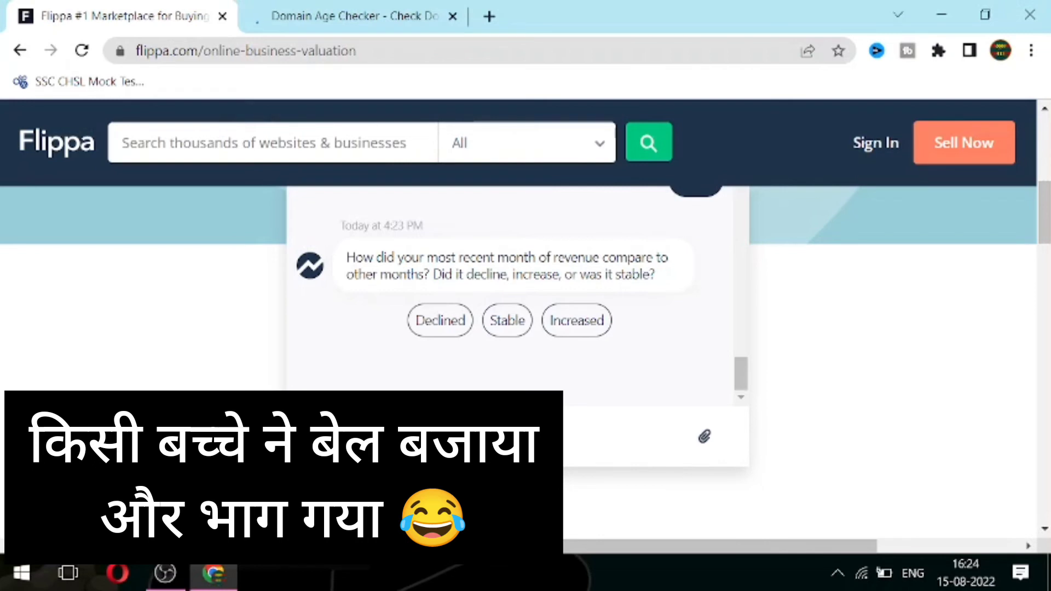
# Step: Answer Stable for the latest month's revenue and send $50 as 12-month expenses
pyautogui.click(496, 332)
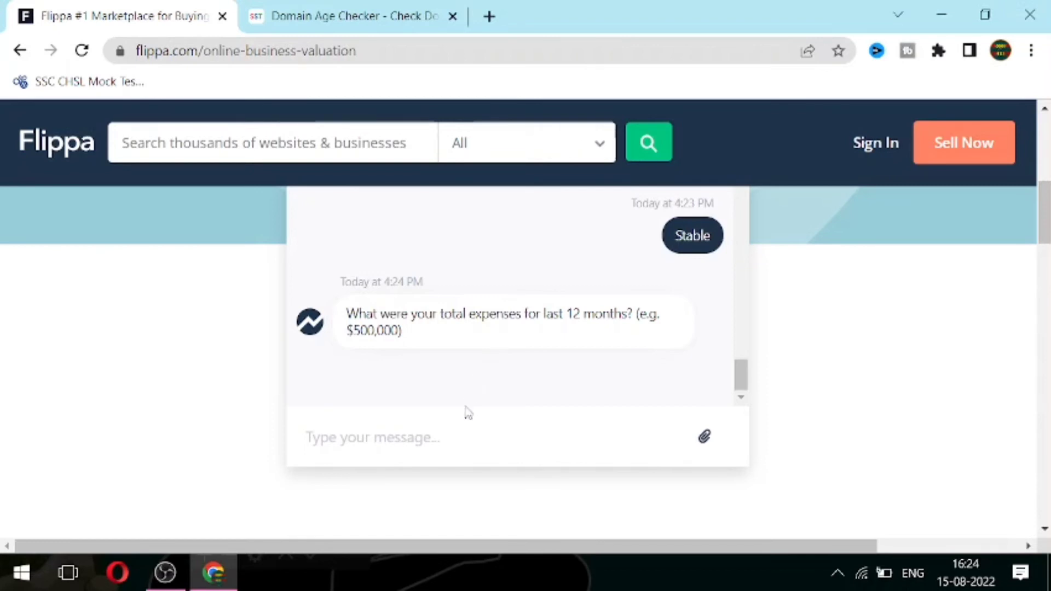
pyautogui.click(433, 436)
pyautogui.write('50')
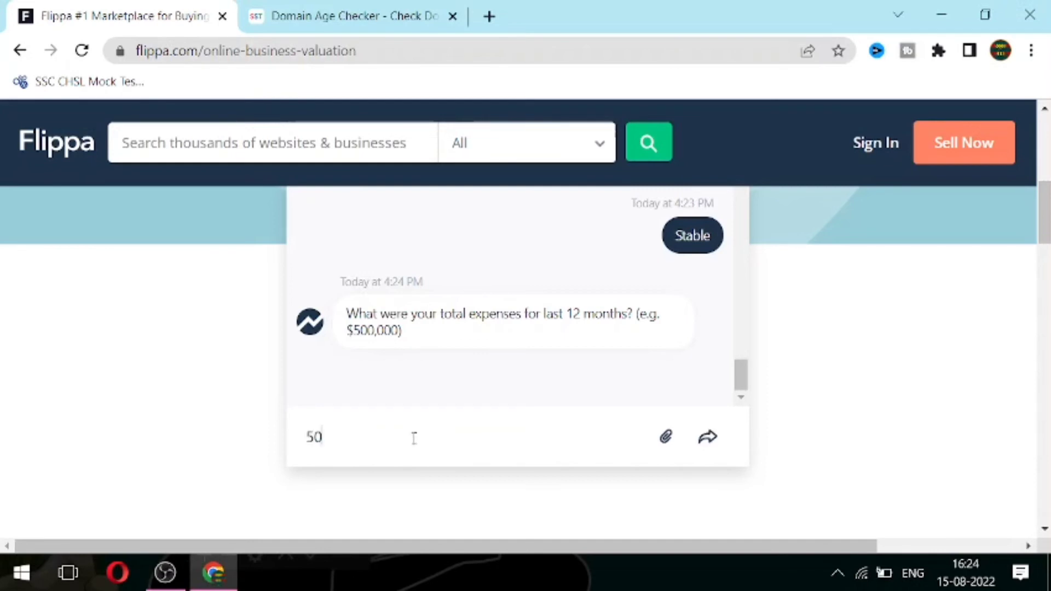
pyautogui.click(308, 438)
pyautogui.write('$')
pyautogui.press('Return')
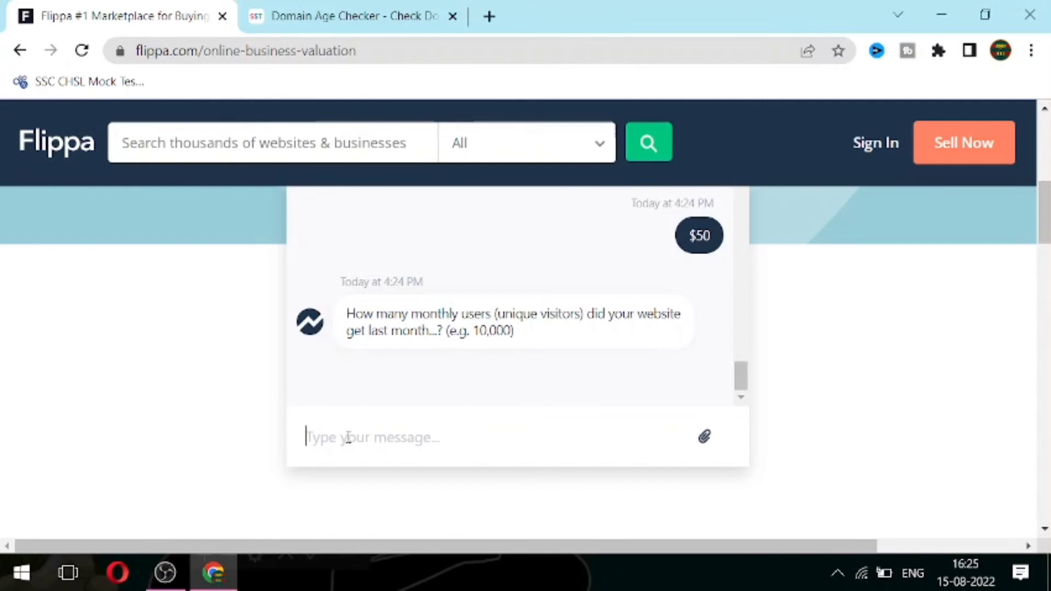
# Step: Send 6558 monthly unique visitors, Social as the main traffic source, and Between 25% - 50% organic
pyautogui.write('6558')
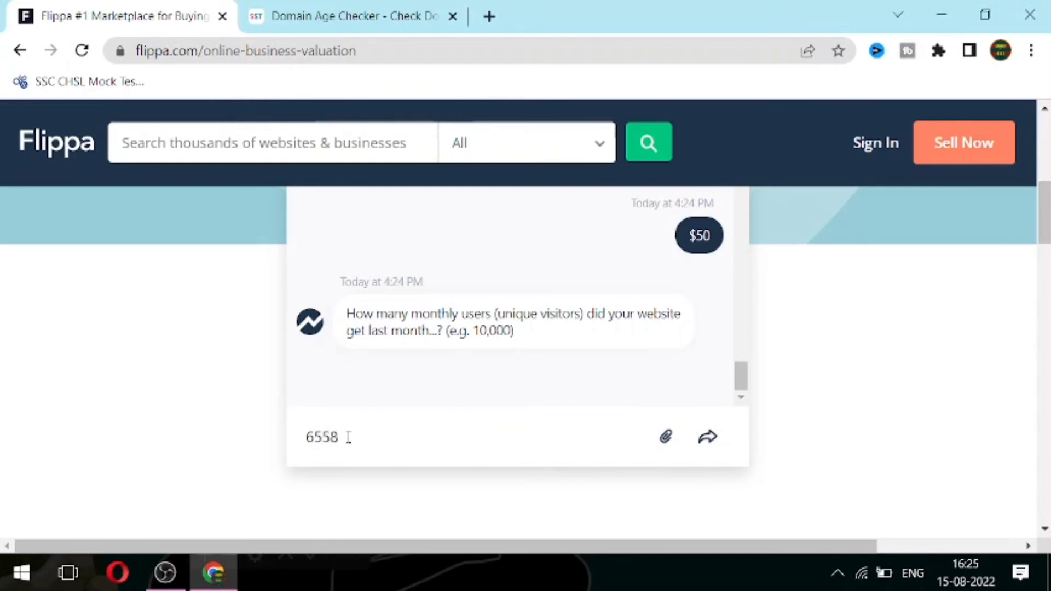
pyautogui.press('Return')
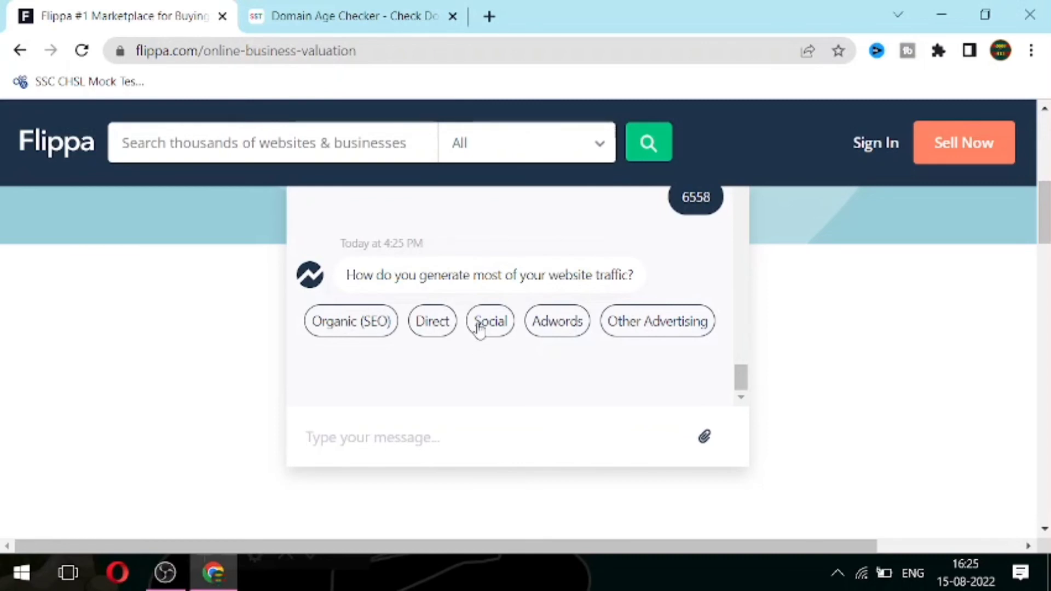
pyautogui.click(479, 327)
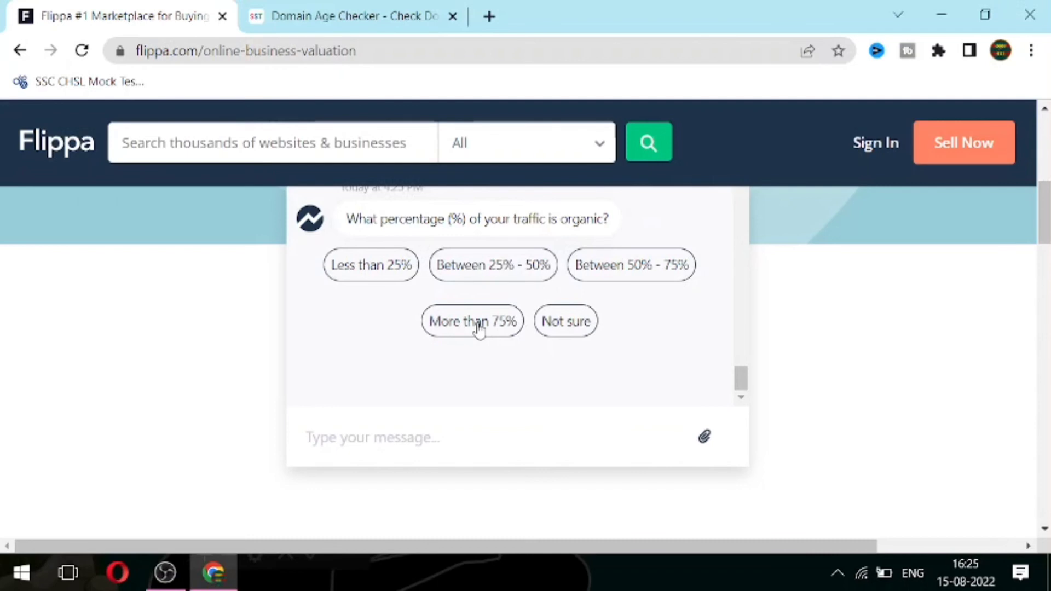
pyautogui.click(457, 281)
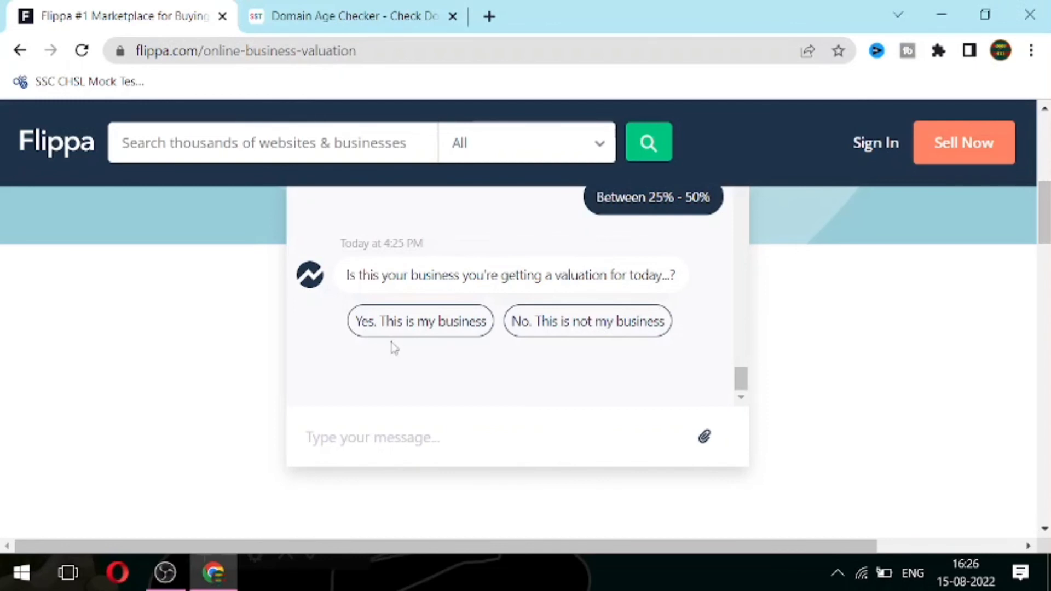
# Step: Confirm it's your business, choose 'I'm considering selling', and submit your email address for the valuation
pyautogui.click(393, 323)
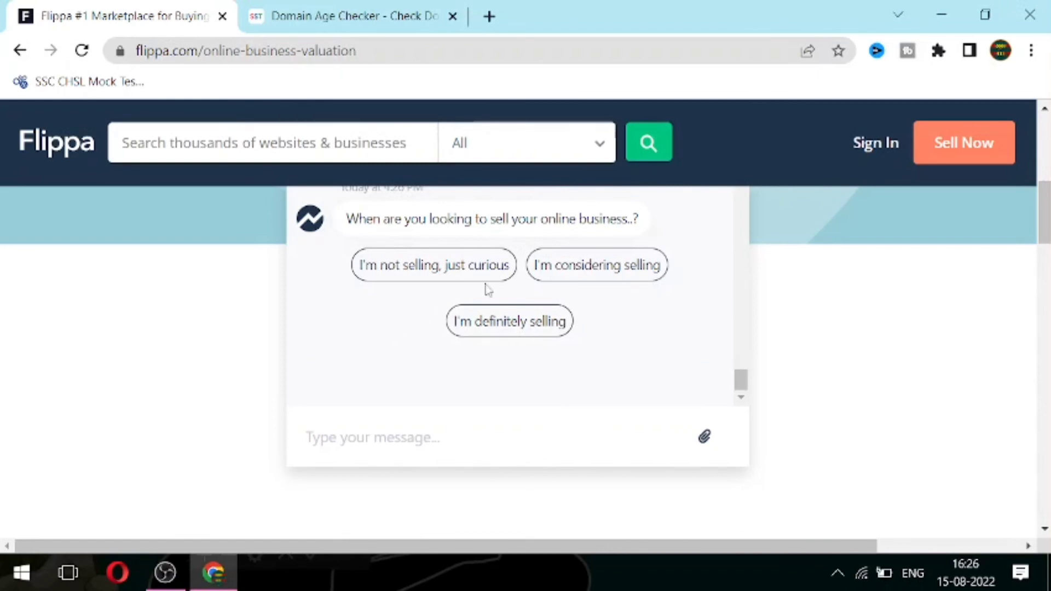
pyautogui.click(569, 272)
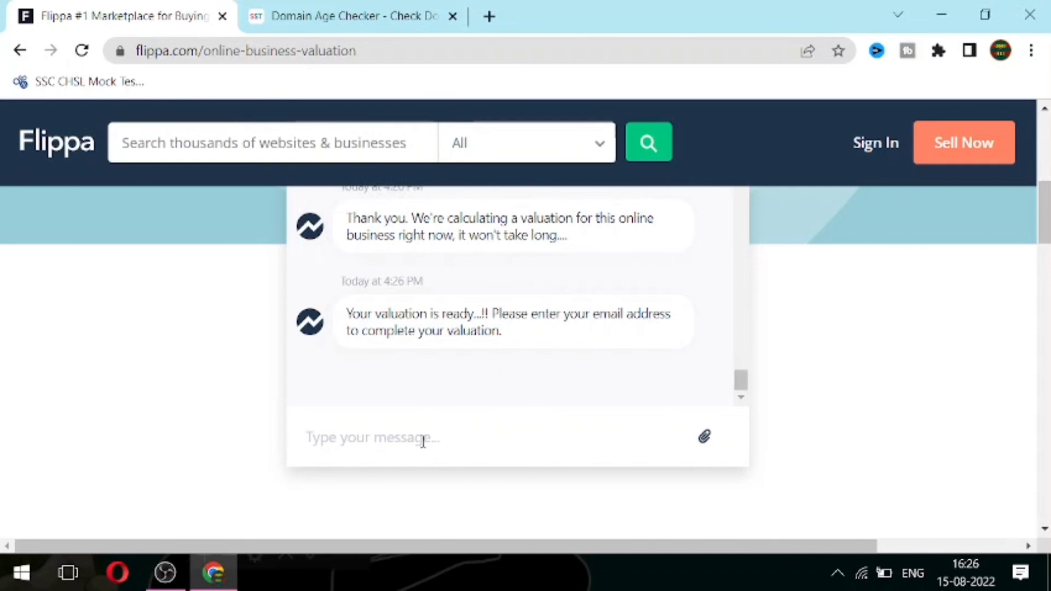
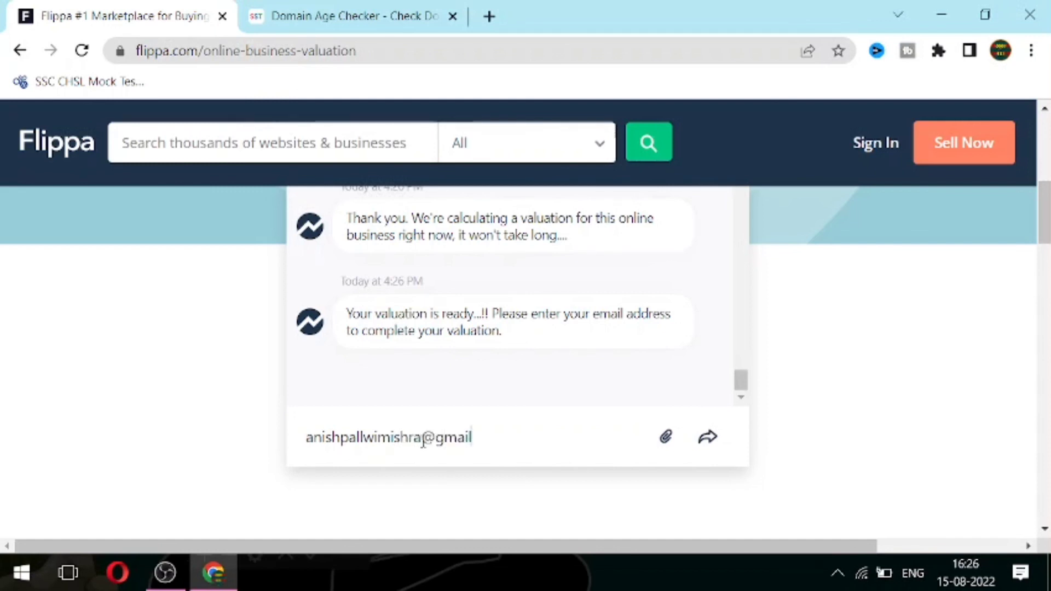
pyautogui.press('Return')
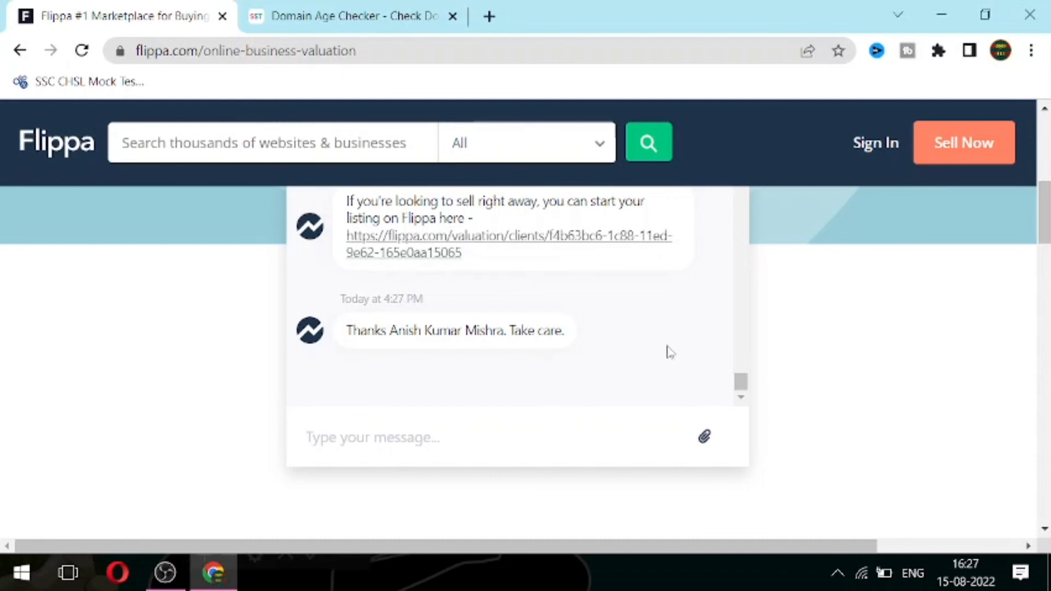
# Step: Scroll the chat up to show the up-to-$1,000 USD Starter Site valuation message
pyautogui.moveTo(740, 385); pyautogui.dragTo(740, 370)
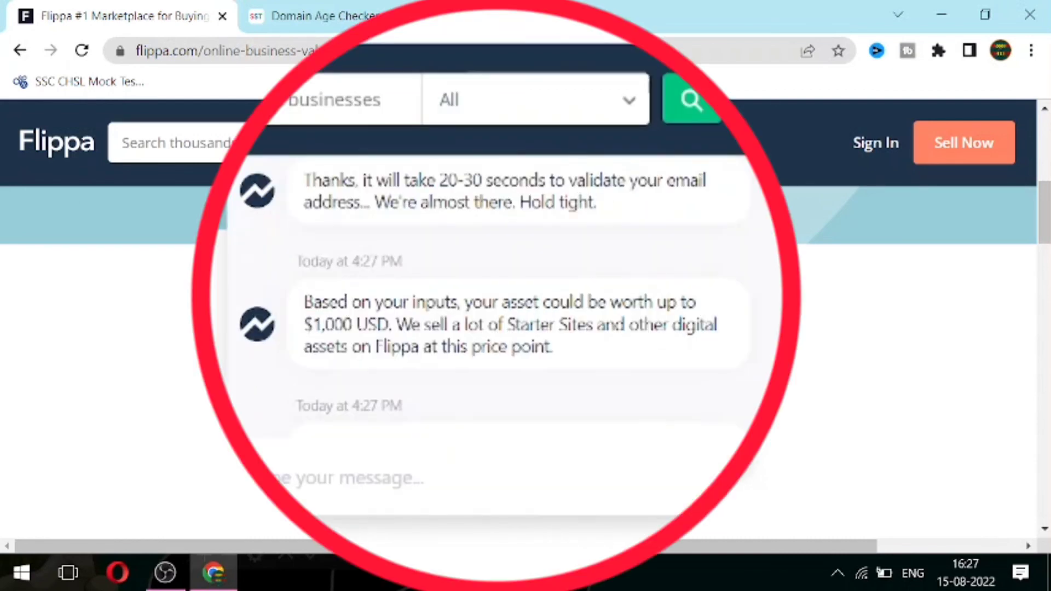
pyautogui.scroll(-1, 751, 375)
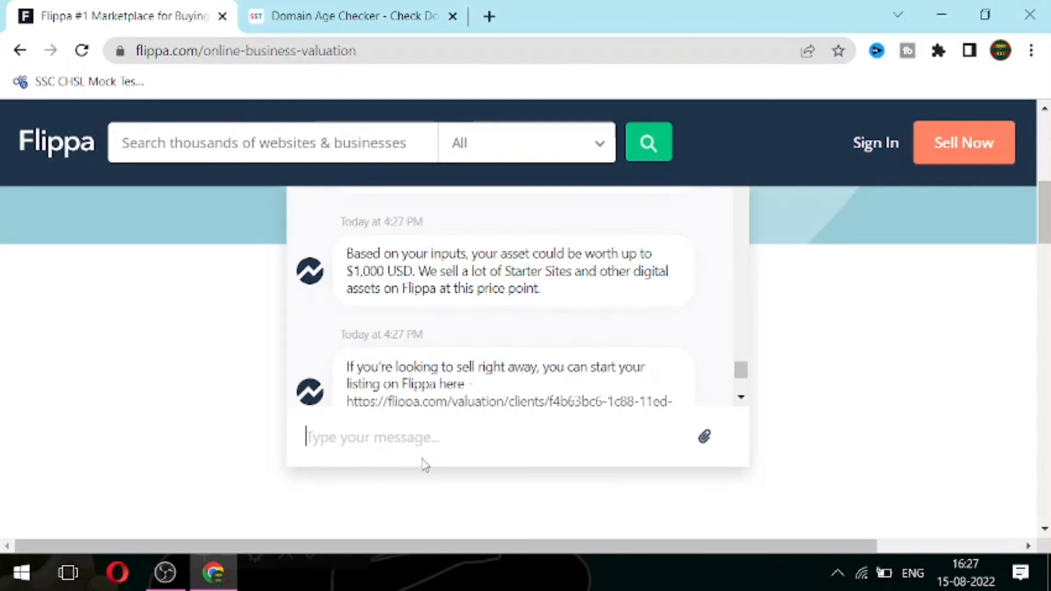
pyautogui.click(425, 465)
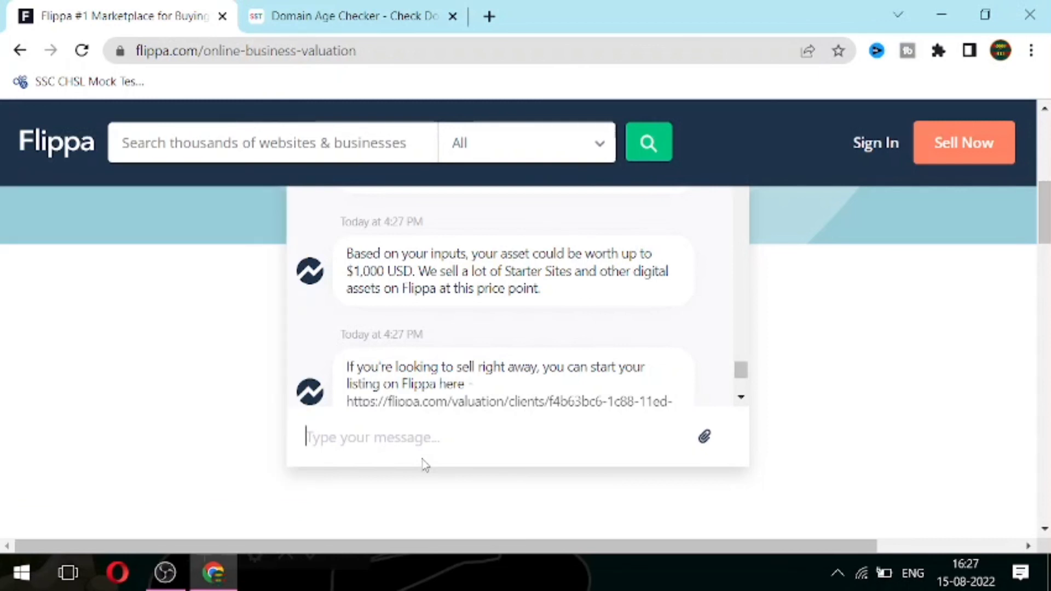